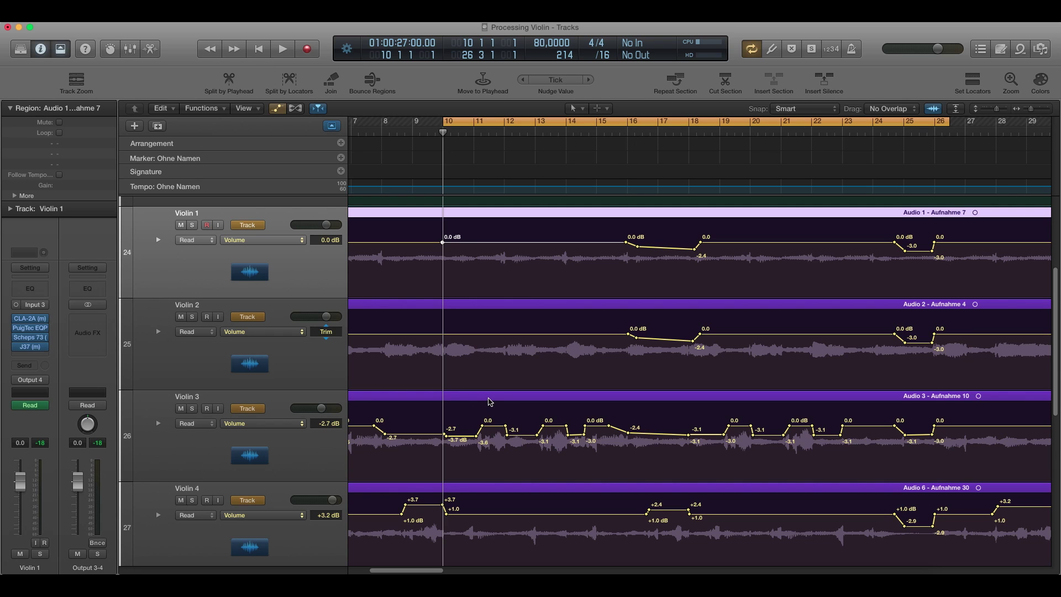
Step: Play back the violin passage from bar 10 and return the playhead to the start of bar 10
{"action": "key", "text": "space"}
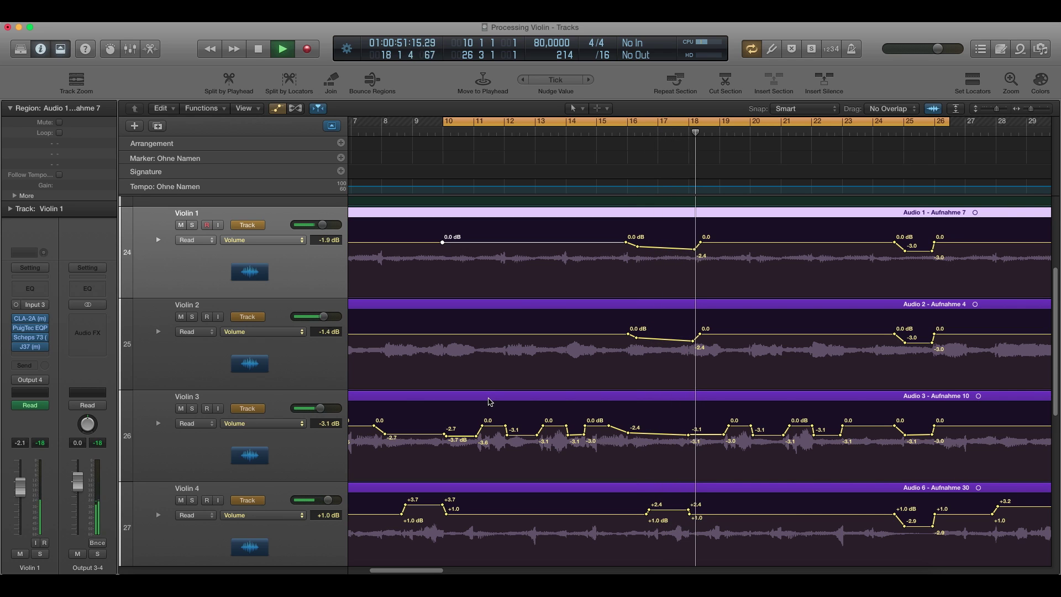
{"action": "key", "text": "space"}
{"action": "left_click_drag", "start_coordinate": [457, 133], "coordinate": [443, 133]}
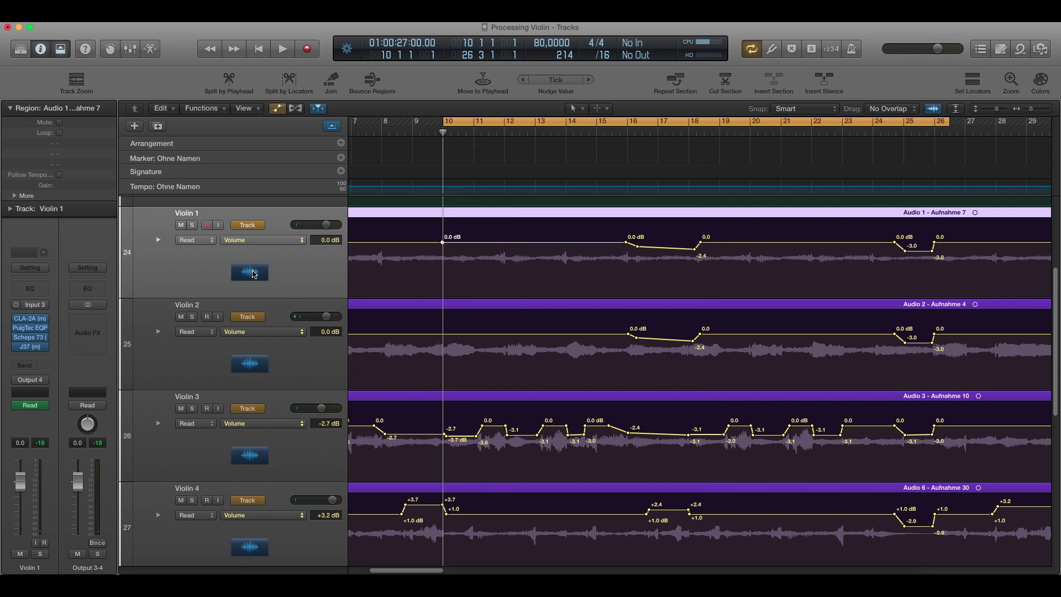
Step: Open the CLA-2A compressor on Violin 1, watch its meter while playing from bar 10, and close it
{"action": "left_click", "coordinate": [31, 321]}
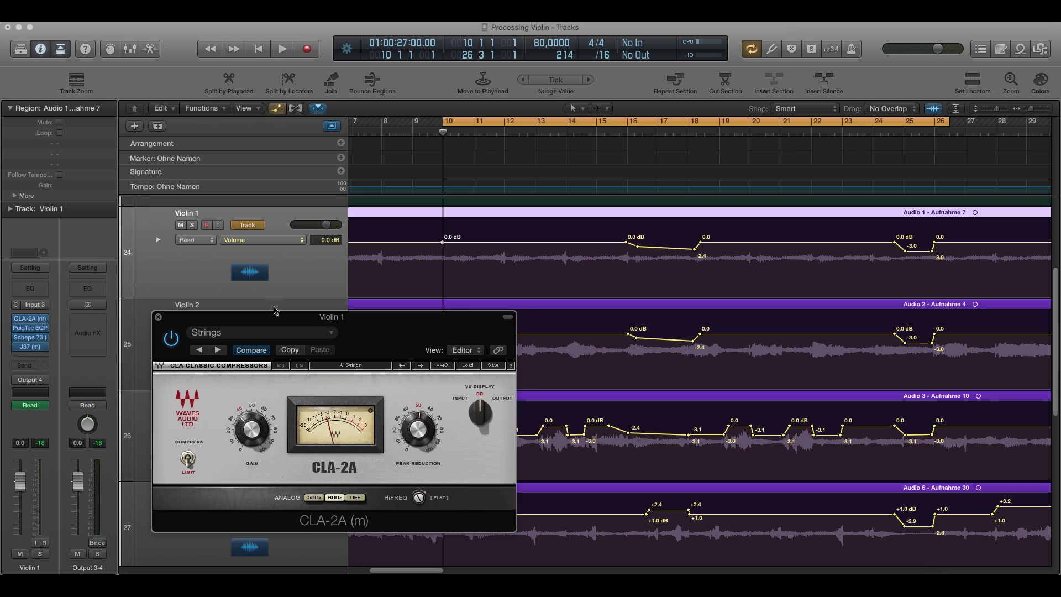
{"action": "left_click_drag", "start_coordinate": [277, 318], "coordinate": [229, 319]}
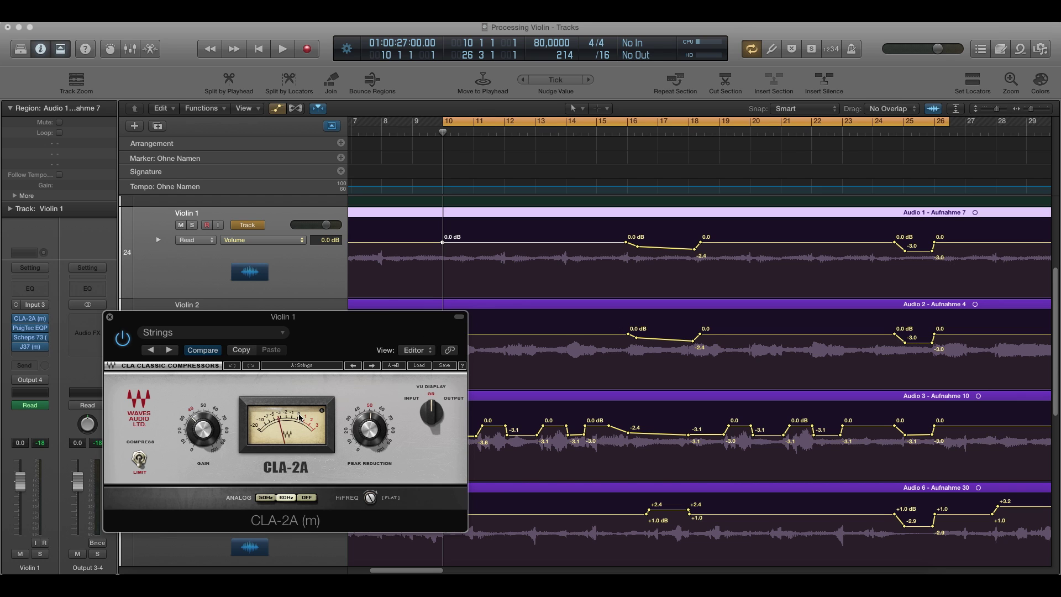
{"action": "key", "text": "space"}
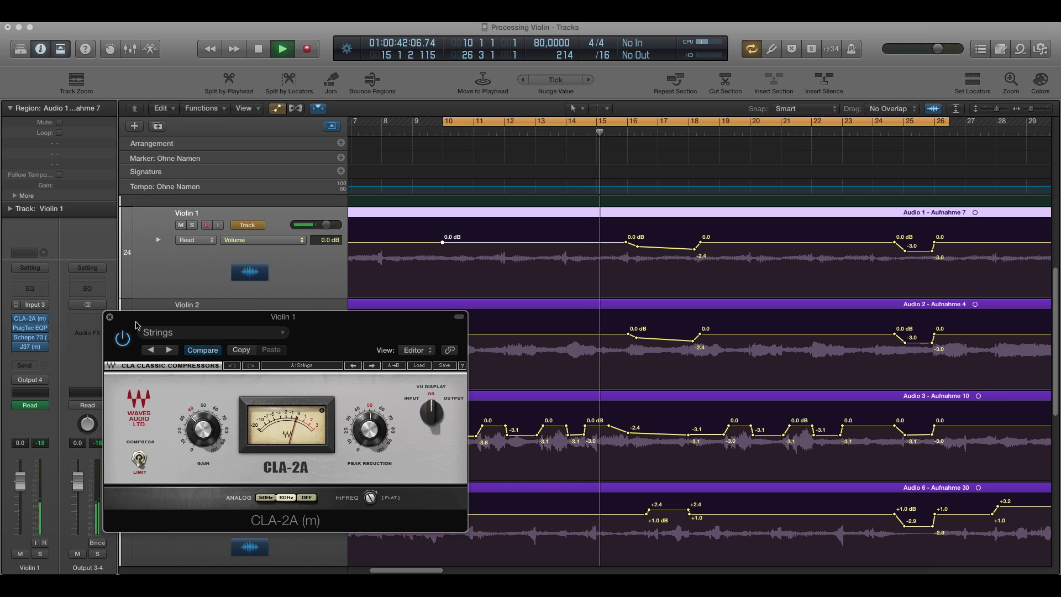
{"action": "key", "text": "space"}
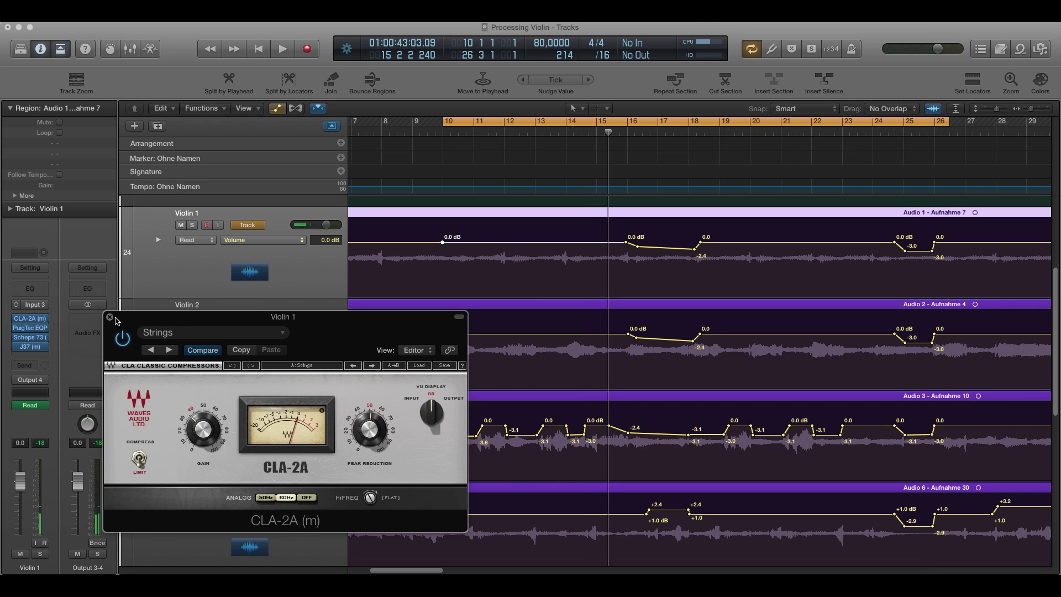
{"action": "left_click", "coordinate": [109, 317]}
Step: Reselect the Violin 1 track, view its CLA-2A compressor again, and return the playhead to bar 10
{"action": "left_click", "coordinate": [137, 312]}
{"action": "left_click", "coordinate": [146, 421]}
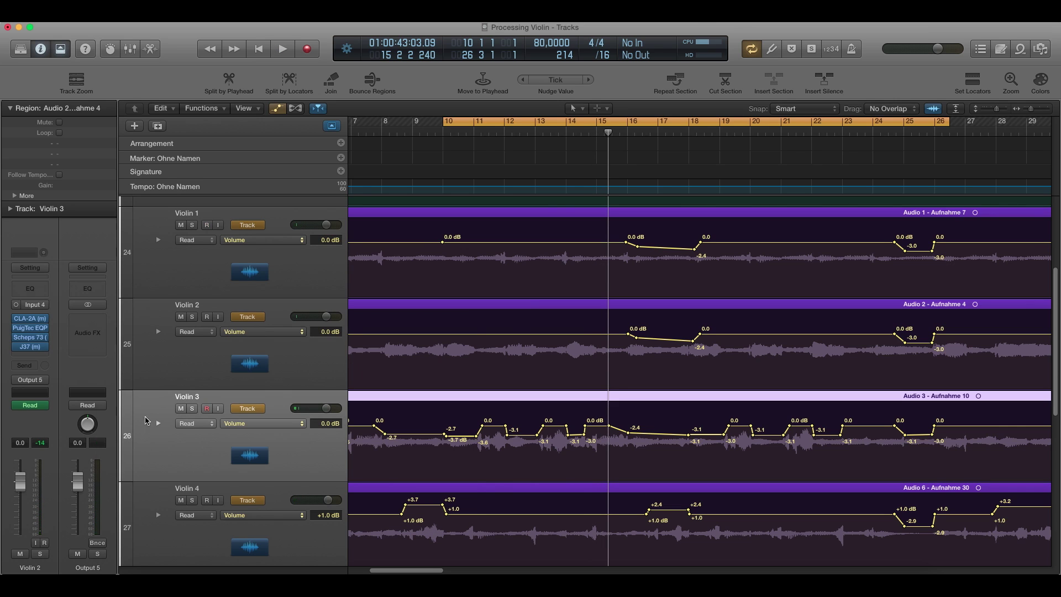
{"action": "left_click", "coordinate": [149, 281]}
{"action": "left_click", "coordinate": [30, 318]}
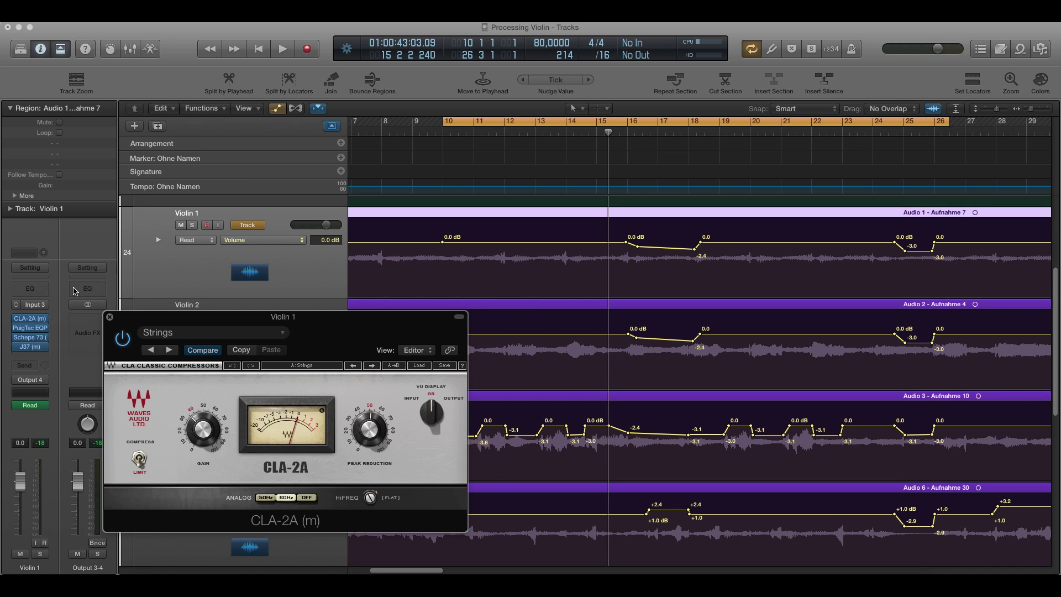
{"action": "left_click_drag", "start_coordinate": [154, 318], "coordinate": [145, 177]}
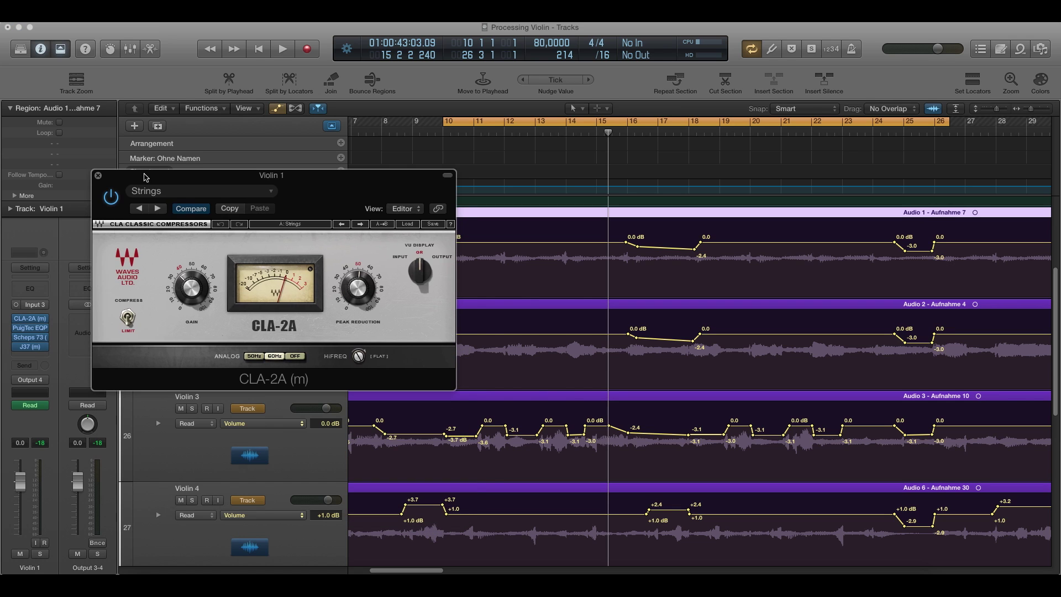
{"action": "left_click", "coordinate": [99, 177]}
{"action": "left_click", "coordinate": [451, 135]}
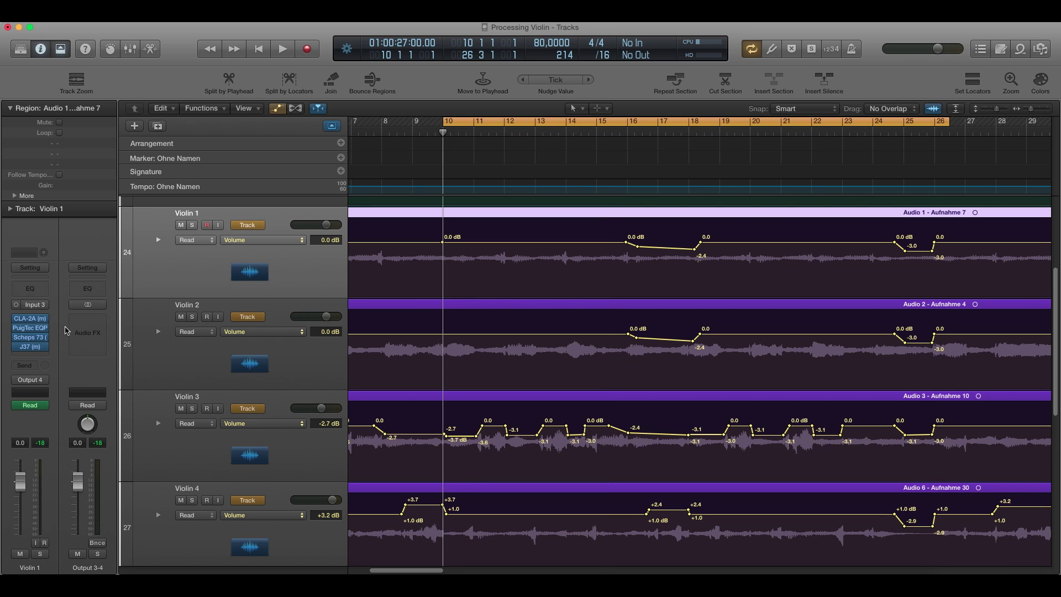
Step: Examine the settings of the Scheps 73 and J37 plug-ins on Violin 1, closing each one after viewing
{"action": "mouse_move", "coordinate": [37, 330]}
{"action": "left_click", "coordinate": [31, 338]}
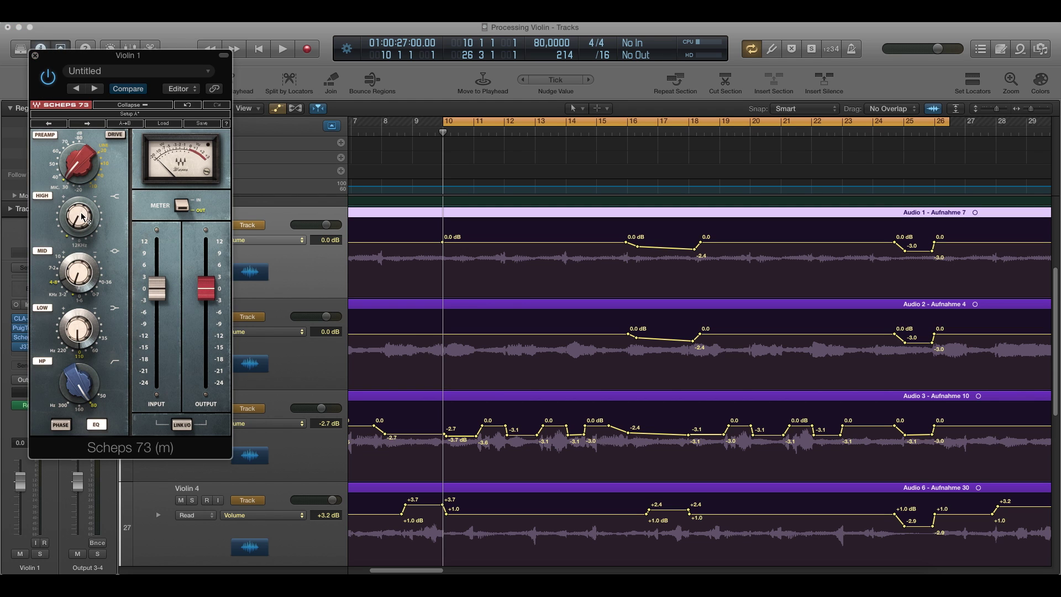
{"action": "left_click", "coordinate": [35, 56]}
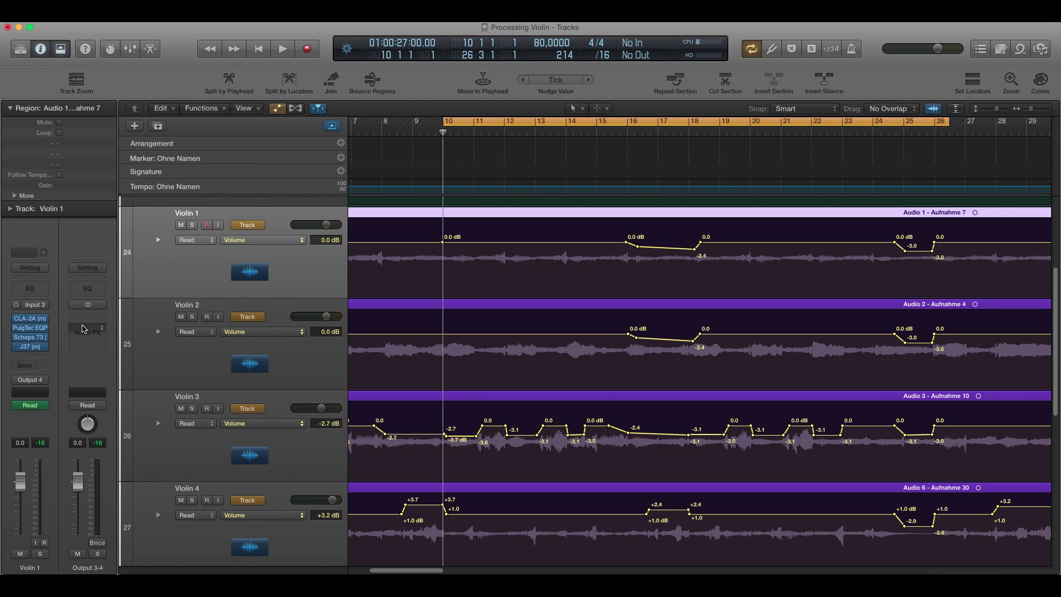
{"action": "left_click", "coordinate": [36, 345]}
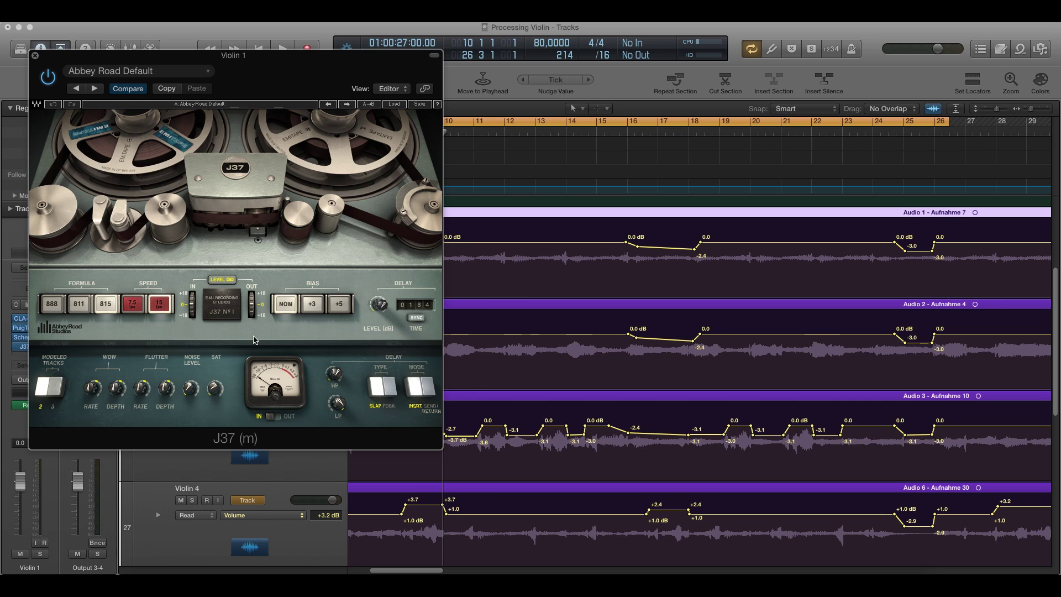
{"action": "mouse_move", "coordinate": [216, 388]}
{"action": "left_click", "coordinate": [34, 55]}
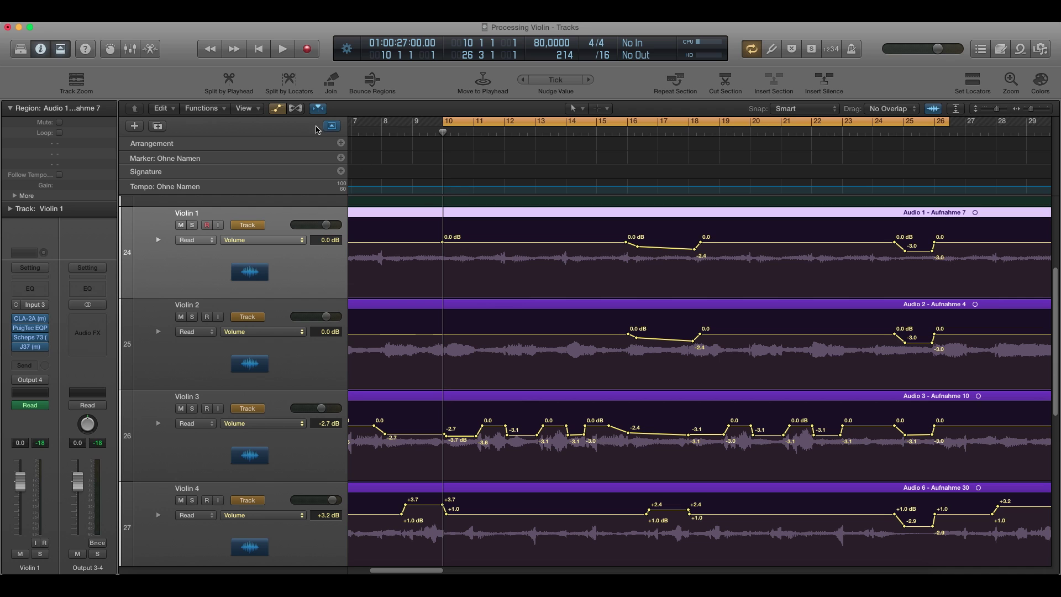
Step: Set Violin 1's automation mode to Write and keep Volume as its automation parameter
{"action": "left_click", "coordinate": [278, 109]}
{"action": "left_click", "coordinate": [279, 111]}
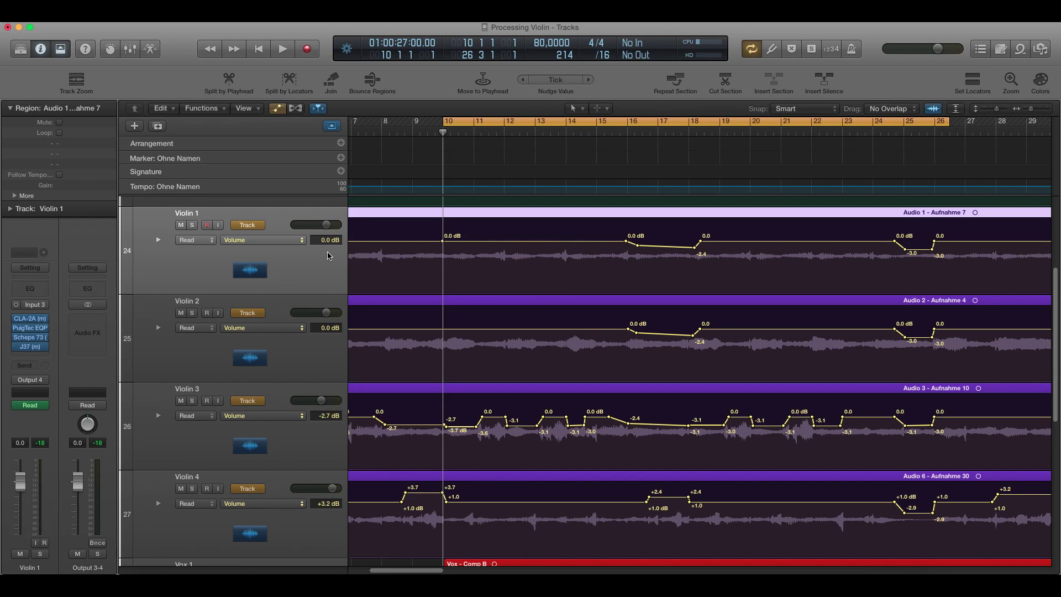
{"action": "left_click_drag", "start_coordinate": [442, 133], "coordinate": [467, 133]}
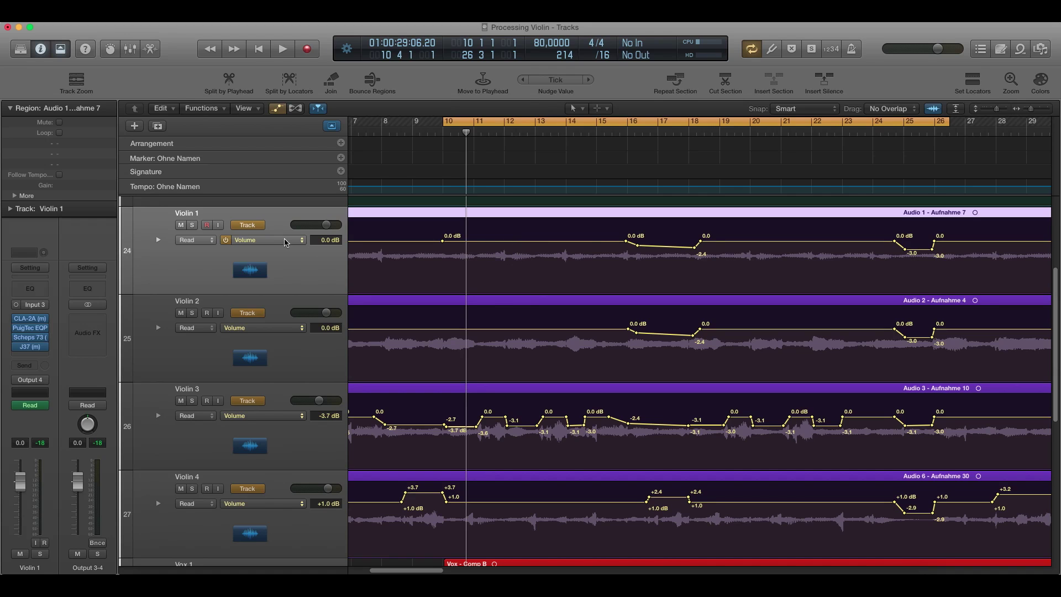
{"action": "left_click", "coordinate": [193, 240]}
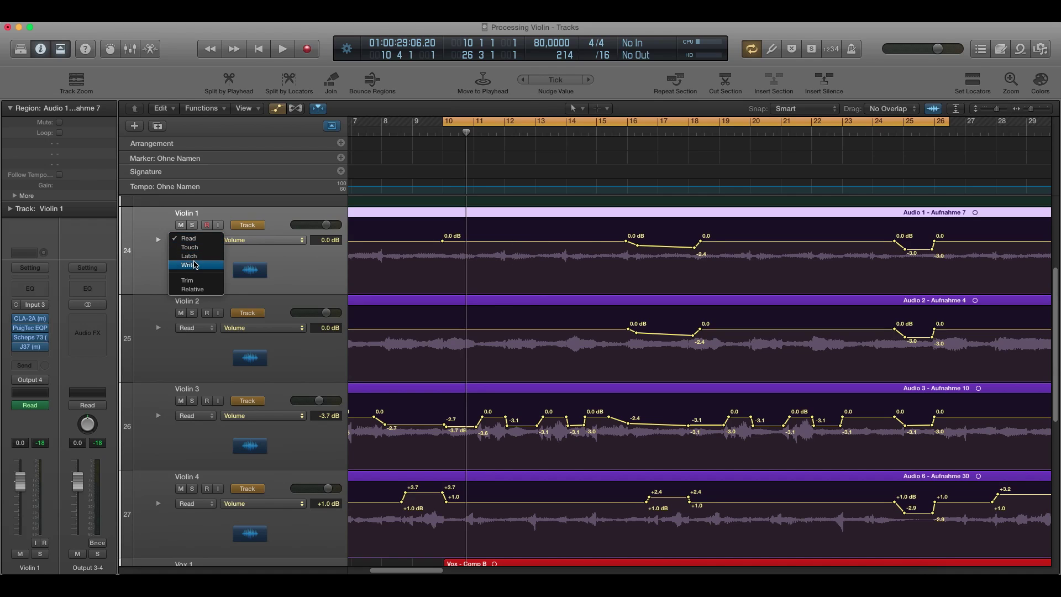
{"action": "left_click", "coordinate": [190, 266]}
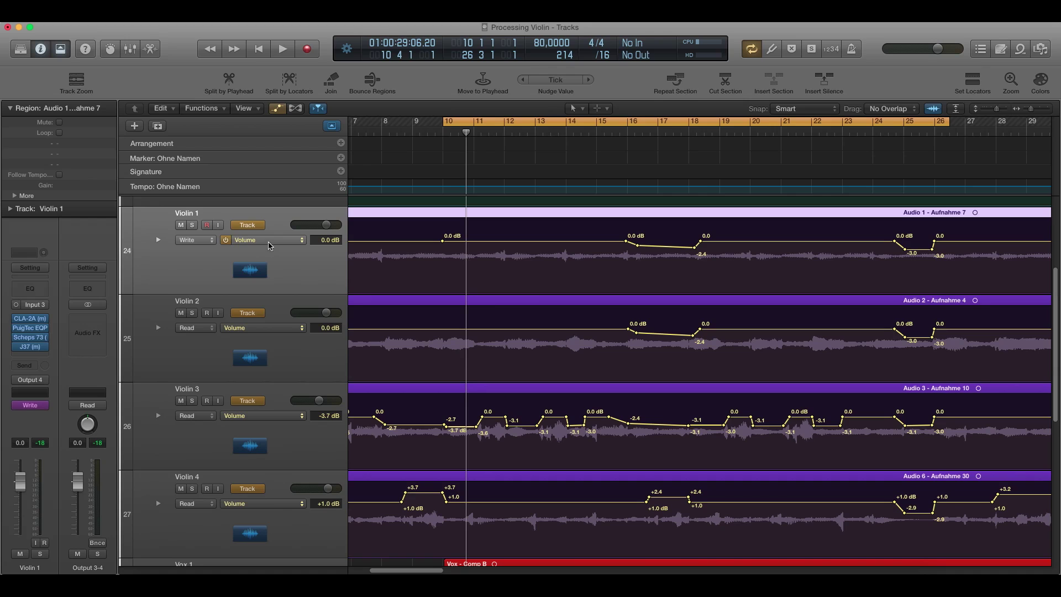
{"action": "left_click", "coordinate": [255, 241]}
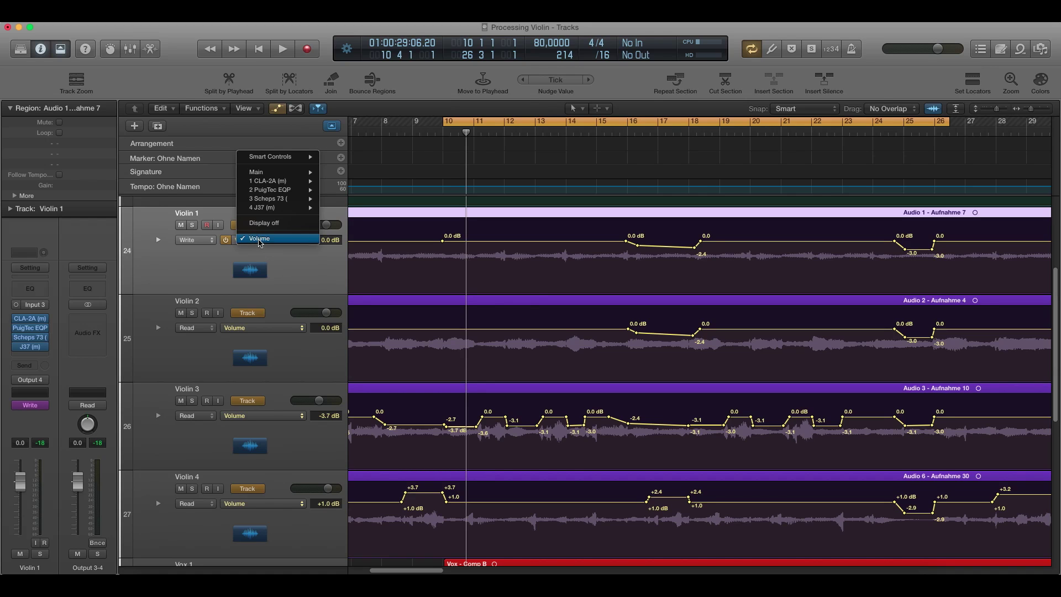
{"action": "left_click", "coordinate": [259, 241]}
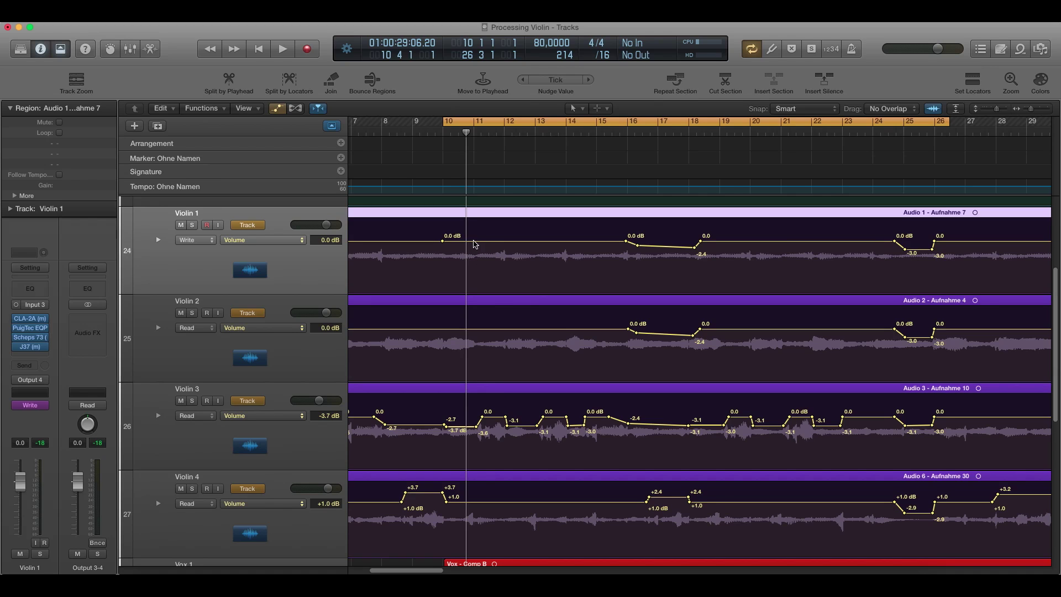
Step: Draw a volume automation dip on Violin 1 from bar 11 to just past bar 12, at about -9.6 dB
{"action": "left_click", "coordinate": [474, 241]}
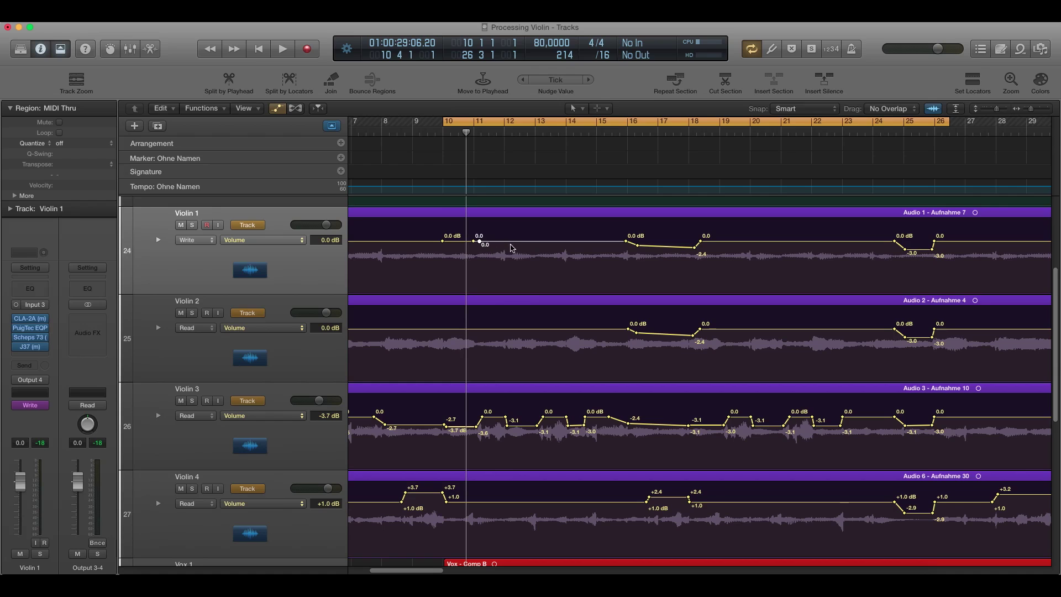
{"action": "left_click", "coordinate": [508, 242]}
{"action": "left_click", "coordinate": [512, 241]}
{"action": "left_click_drag", "start_coordinate": [480, 244], "coordinate": [508, 263]}
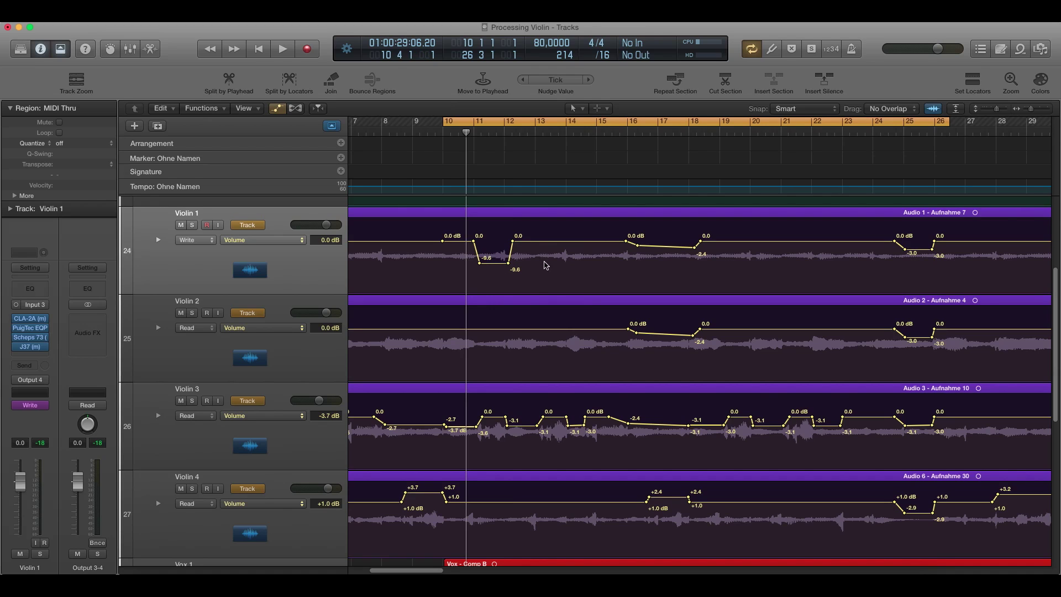
Step: Draw a volume automation boost on Violin 1 from bar 13 to just past bar 14, at about +5.2 dB
{"action": "left_click", "coordinate": [535, 242]}
{"action": "left_click", "coordinate": [539, 241]}
{"action": "left_click_drag", "start_coordinate": [571, 241], "coordinate": [539, 224]}
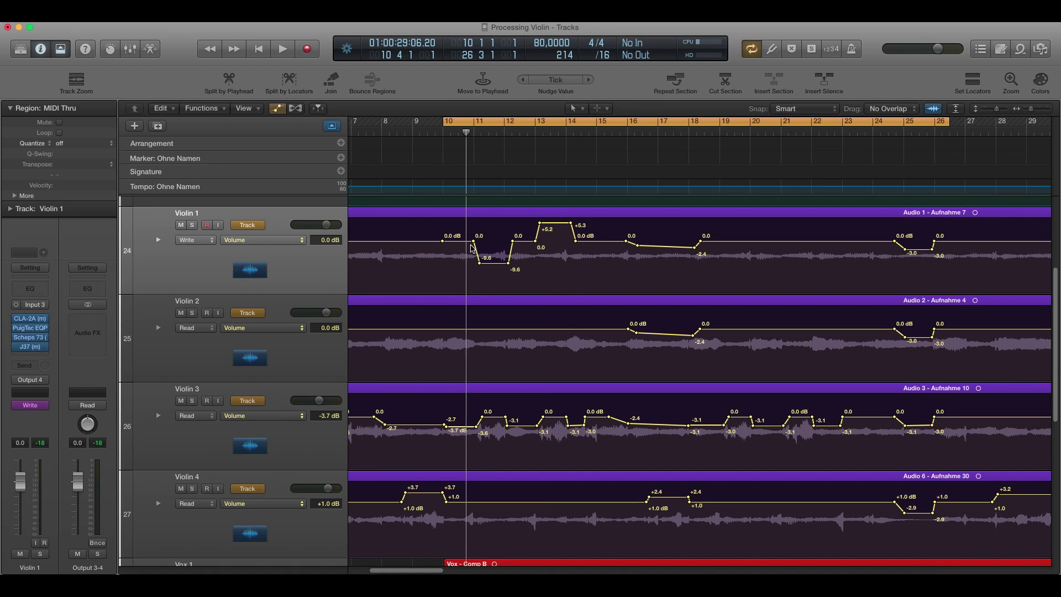
Step: Switch Violin 1's automation mode back to Read and review the available automation modes
{"action": "left_click", "coordinate": [211, 240]}
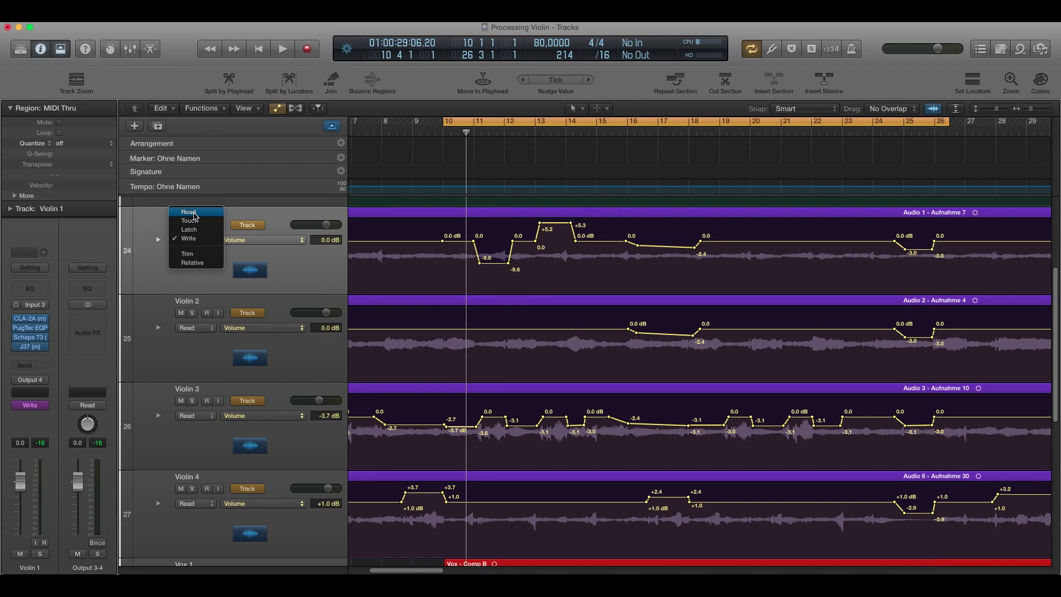
{"action": "left_click", "coordinate": [192, 213]}
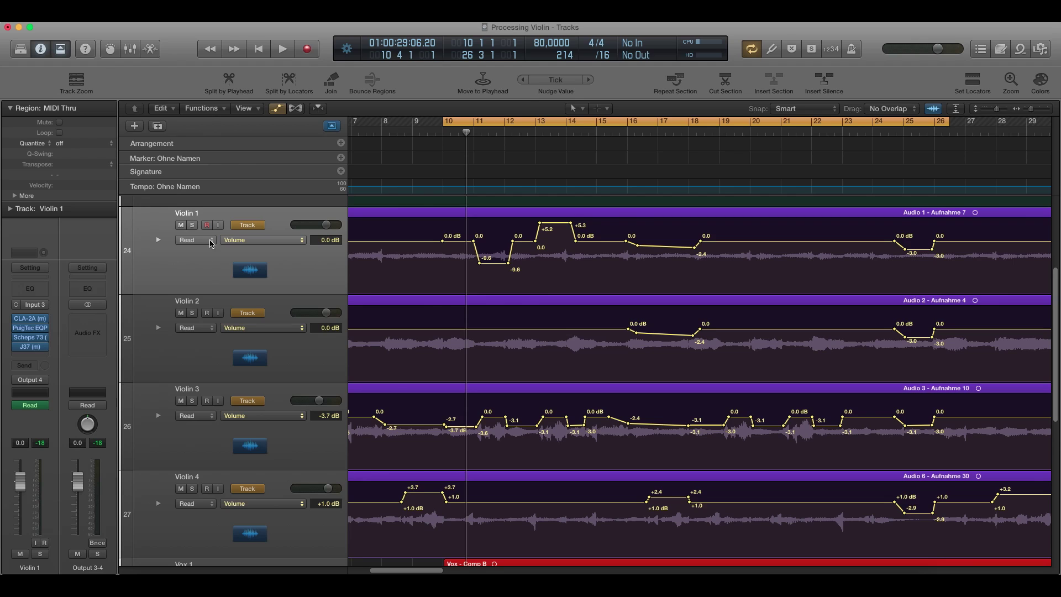
{"action": "left_click", "coordinate": [211, 240]}
{"action": "left_click", "coordinate": [292, 268]}
{"action": "left_click", "coordinate": [211, 242]}
{"action": "left_click", "coordinate": [194, 244]}
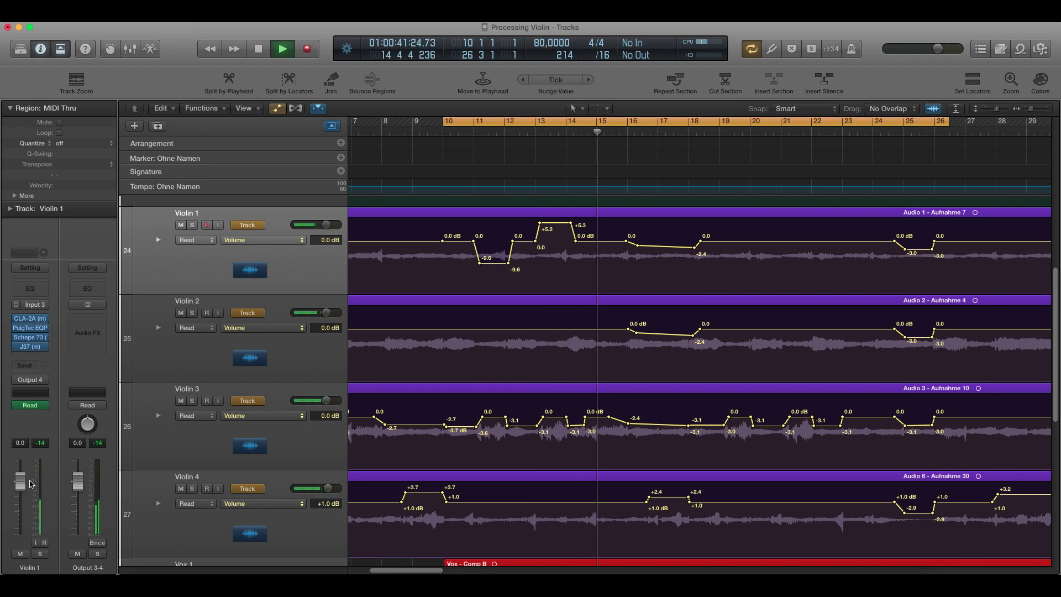
Step: Listen to all four violins with their volume automation from near bar 10 to bar 19, and return the playhead to bar 10
{"action": "key", "text": "space"}
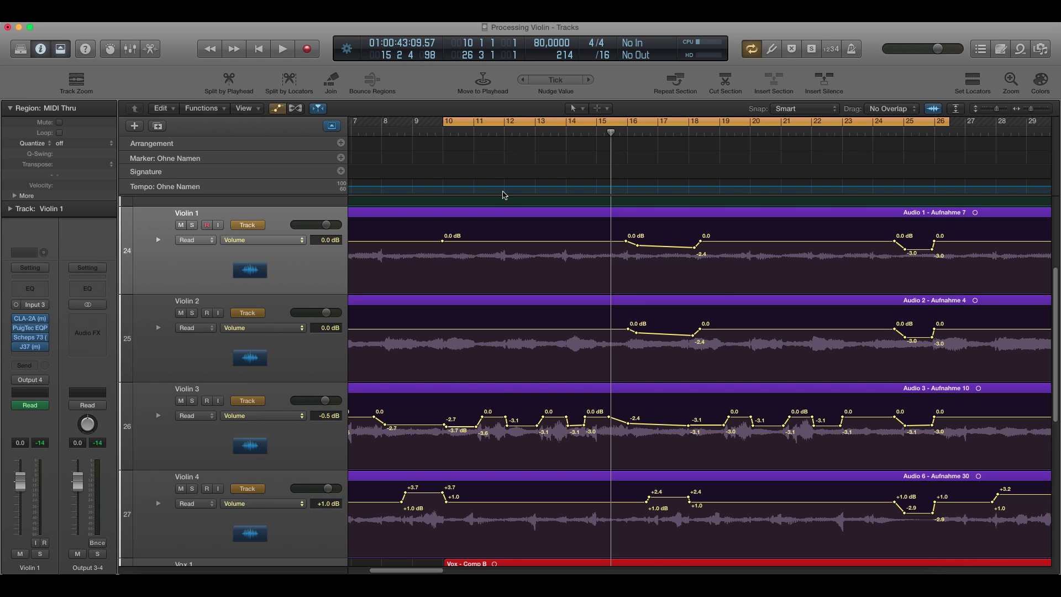
{"action": "left_click_drag", "start_coordinate": [509, 138], "coordinate": [488, 132]}
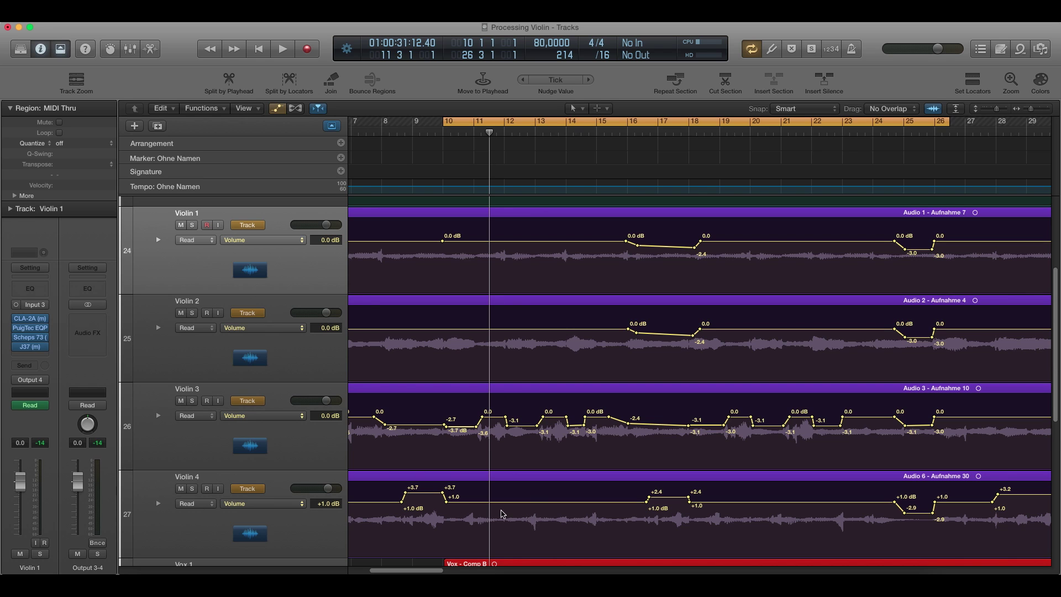
{"action": "left_click_drag", "start_coordinate": [489, 133], "coordinate": [451, 136]}
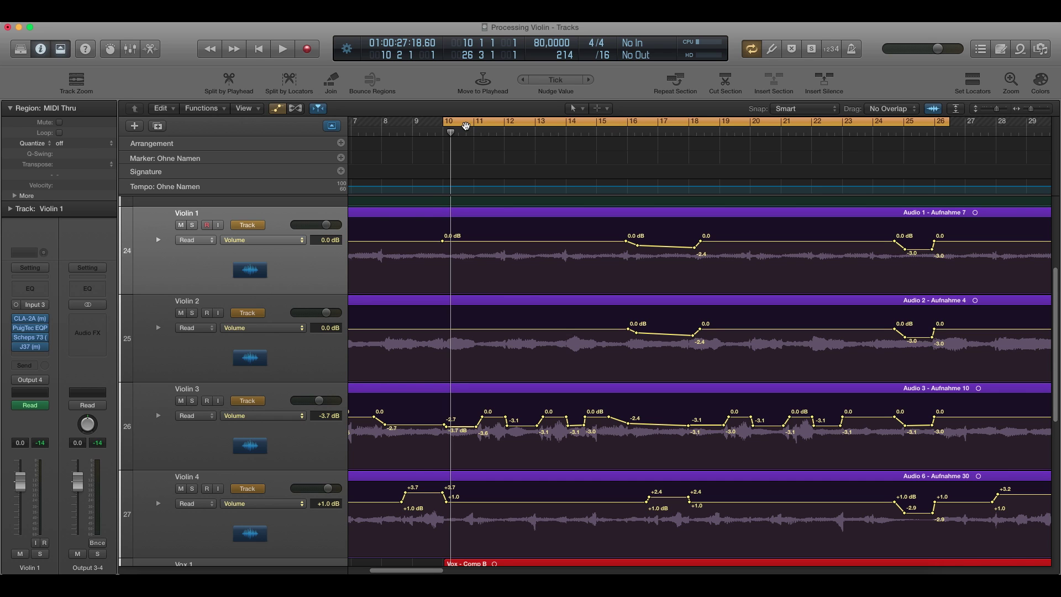
{"action": "key", "text": "space"}
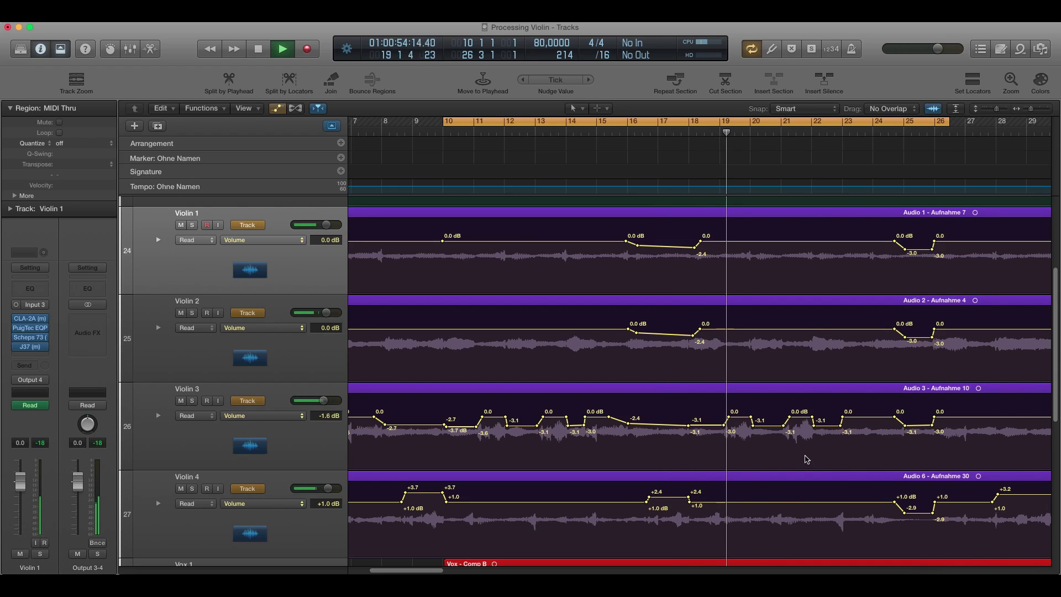
{"action": "key", "text": "space"}
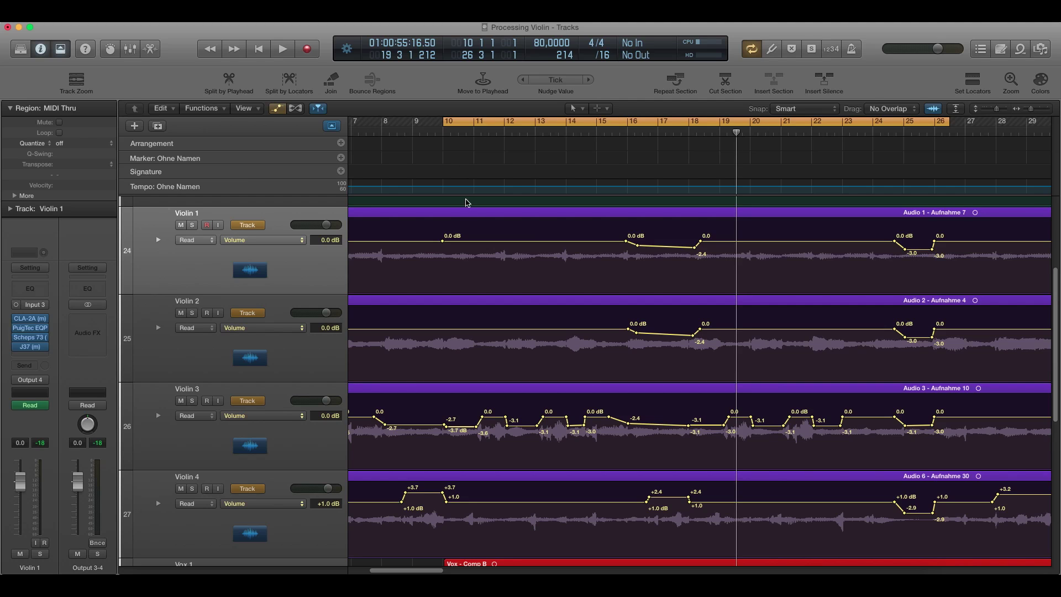
{"action": "left_click_drag", "start_coordinate": [473, 137], "coordinate": [444, 132]}
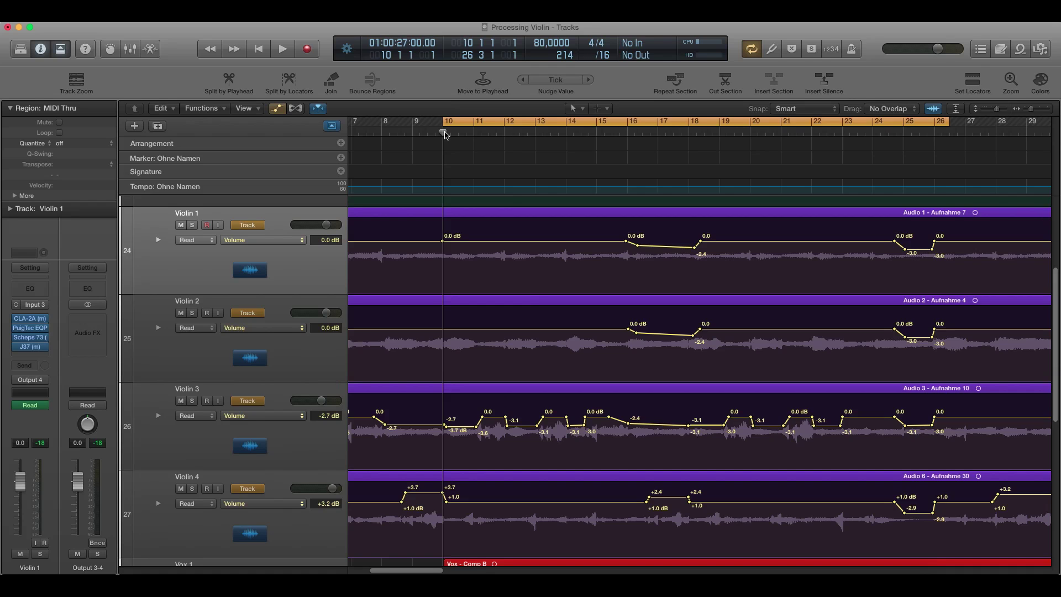
Step: Hide the track automation and open Violin 1's PuigTec EQP1A and Scheps 73 equalizers side by side
{"action": "key", "text": "a"}
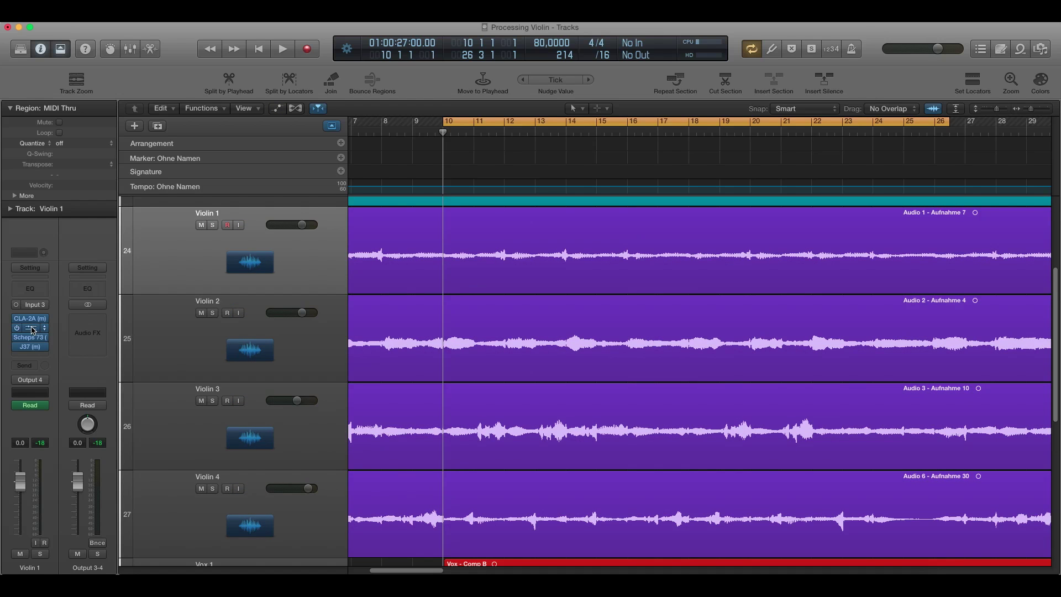
{"action": "left_click", "coordinate": [32, 330]}
{"action": "left_click", "coordinate": [30, 337]}
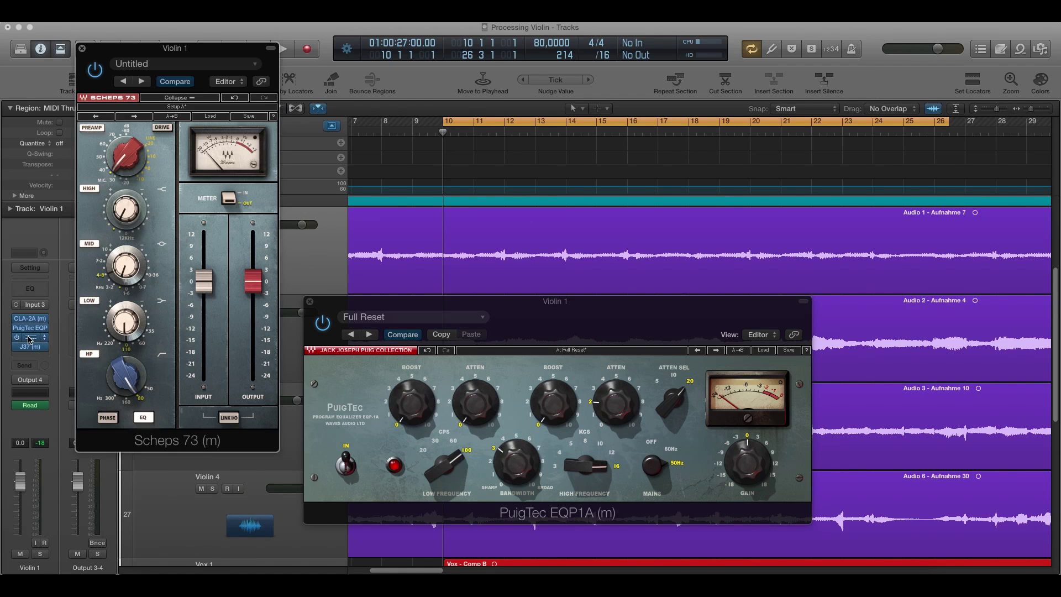
{"action": "left_click_drag", "start_coordinate": [445, 295], "coordinate": [446, 330]}
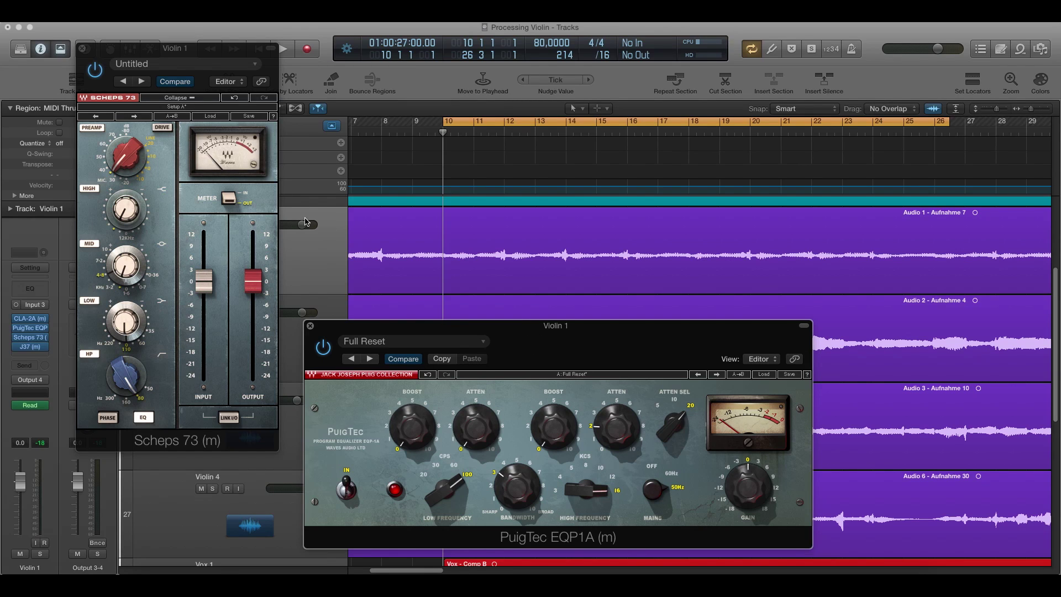
Step: Examine the high-frequency selector and high attenuation settings on Violin 1's PuigTec EQP1A, moving its window clear of the Scheps 73
{"action": "left_click_drag", "start_coordinate": [518, 328], "coordinate": [522, 297]}
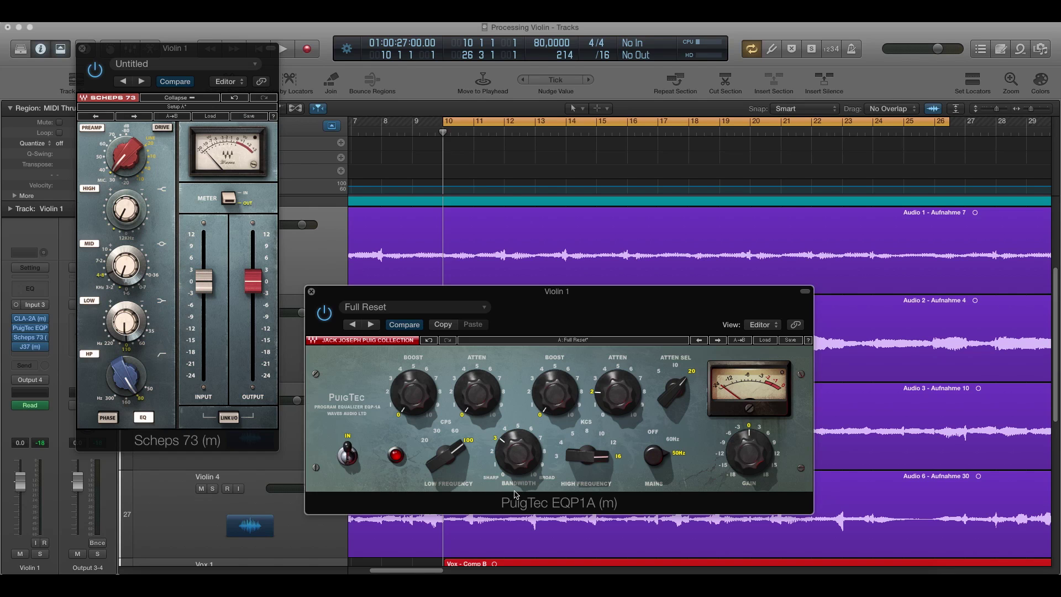
{"action": "left_click", "coordinate": [587, 455]}
{"action": "left_click", "coordinate": [628, 399]}
{"action": "left_click_drag", "start_coordinate": [509, 293], "coordinate": [569, 306]}
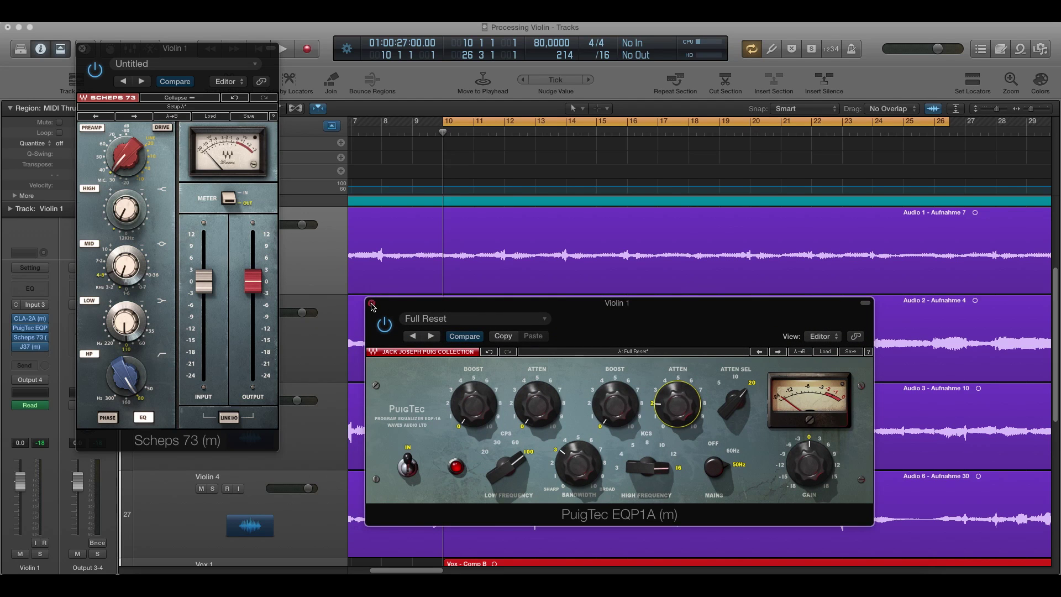
Step: Examine the preamp, high and mid settings on Violin 1's Scheps 73 and close both equalizers
{"action": "left_click", "coordinate": [133, 159]}
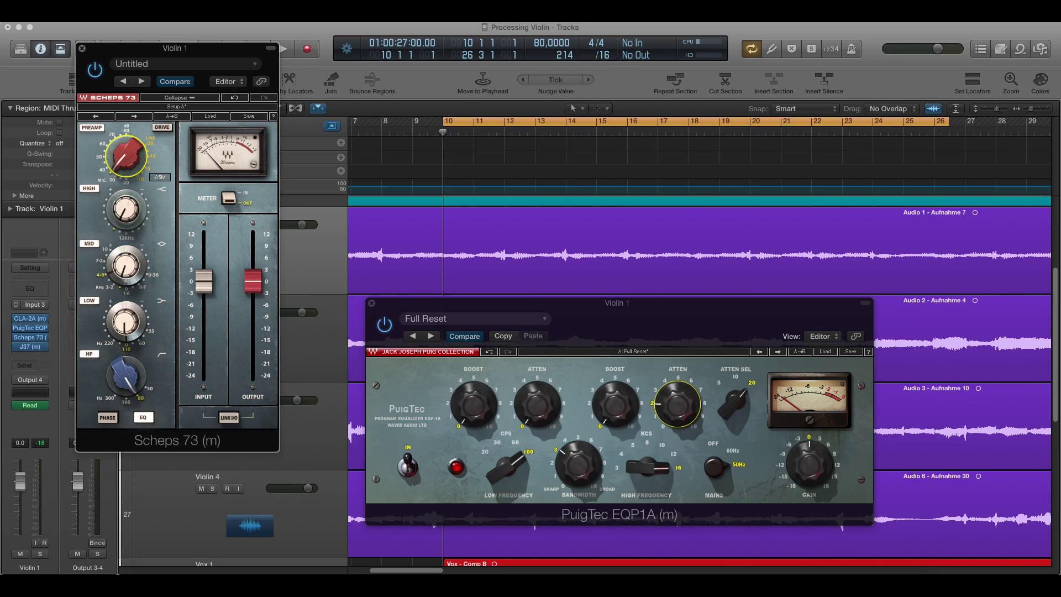
{"action": "left_click", "coordinate": [126, 208]}
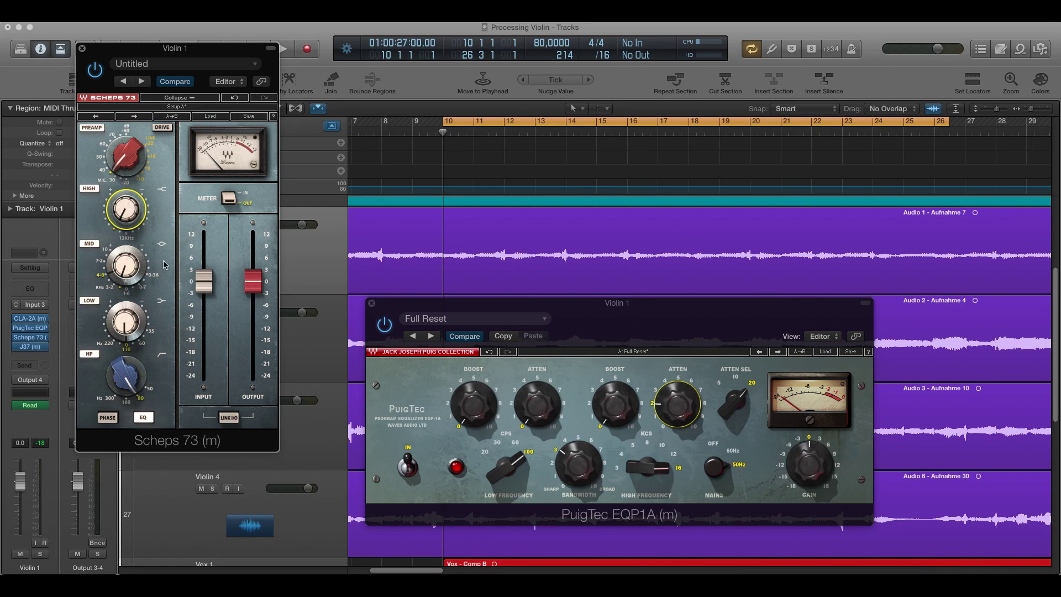
{"action": "left_click_drag", "start_coordinate": [122, 272], "coordinate": [133, 279]}
{"action": "left_click", "coordinate": [371, 303]}
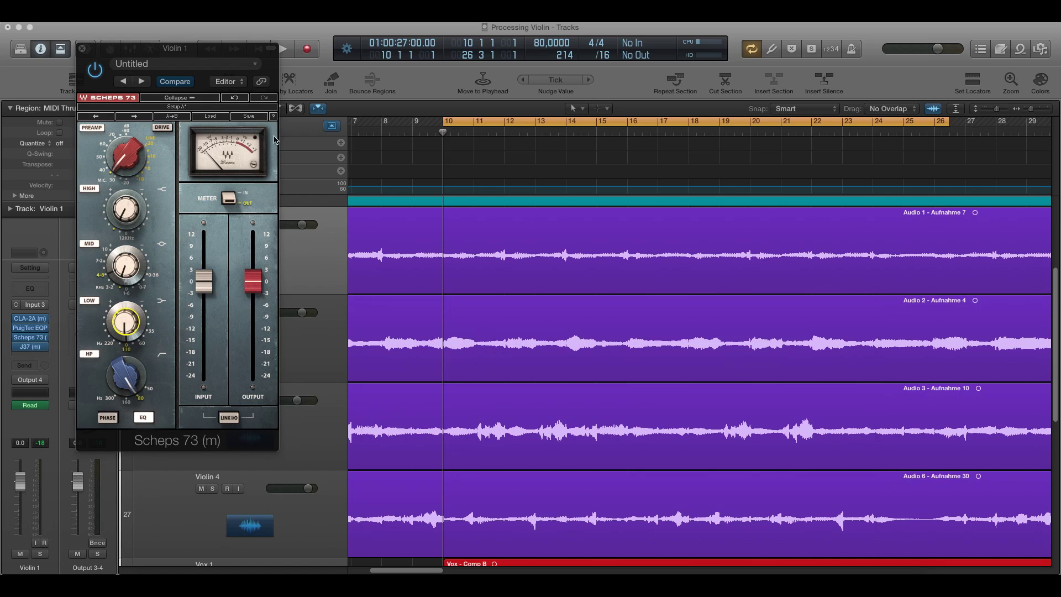
{"action": "left_click", "coordinate": [83, 51]}
Step: Examine the high band setting on Violin 2's Scheps 73 and close the plug-in
{"action": "left_click", "coordinate": [166, 332]}
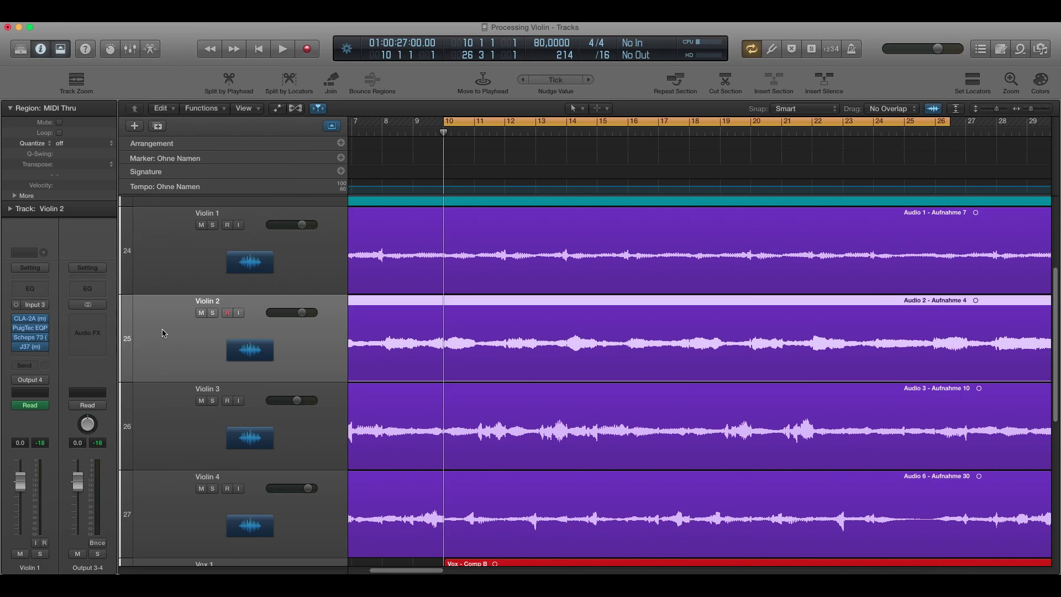
{"action": "left_click", "coordinate": [30, 338]}
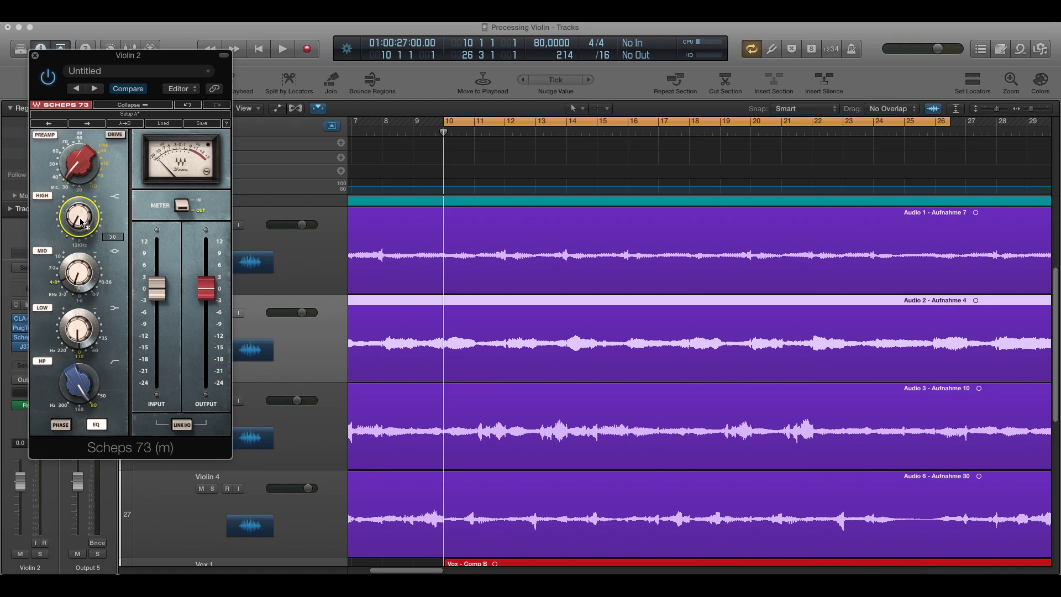
{"action": "left_click", "coordinate": [34, 56]}
Step: Review the settings of Violin 3's PuigTec EQP1A and Scheps 73 one after the other, closing each plug-in
{"action": "left_click", "coordinate": [176, 440]}
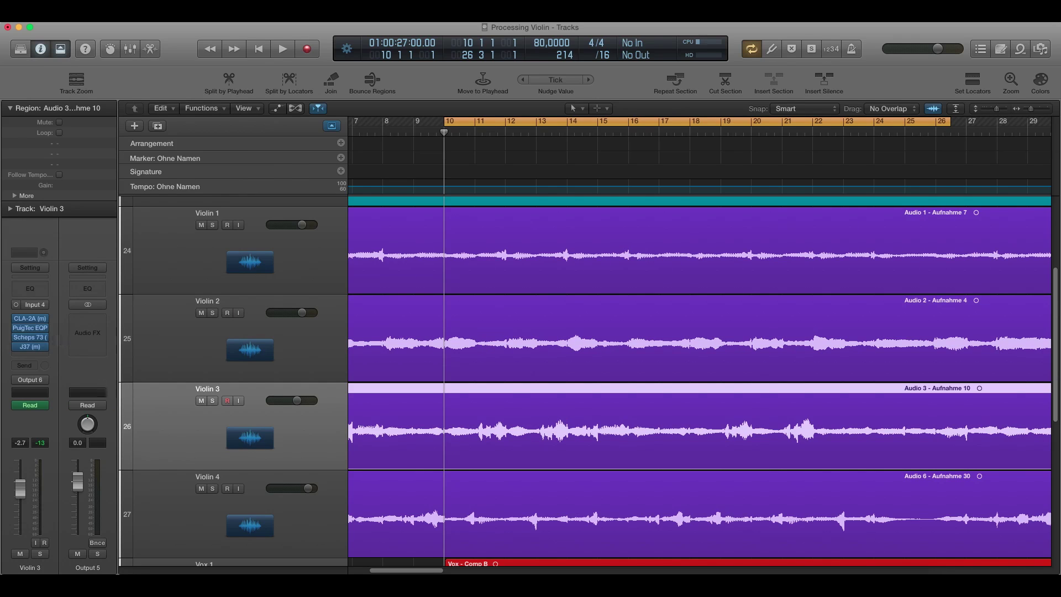
{"action": "left_click", "coordinate": [30, 328]}
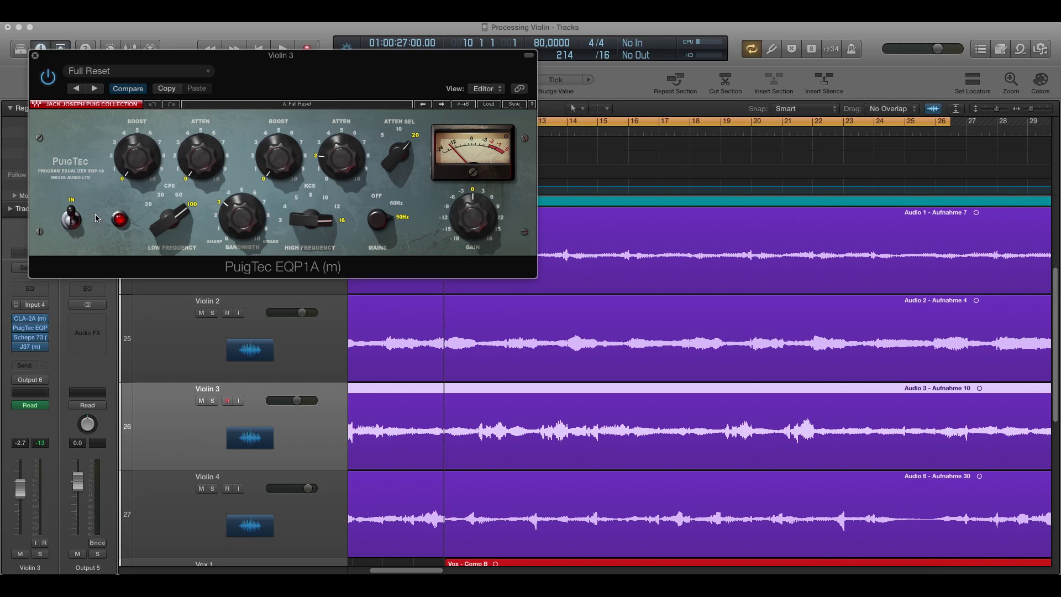
{"action": "left_click", "coordinate": [35, 57]}
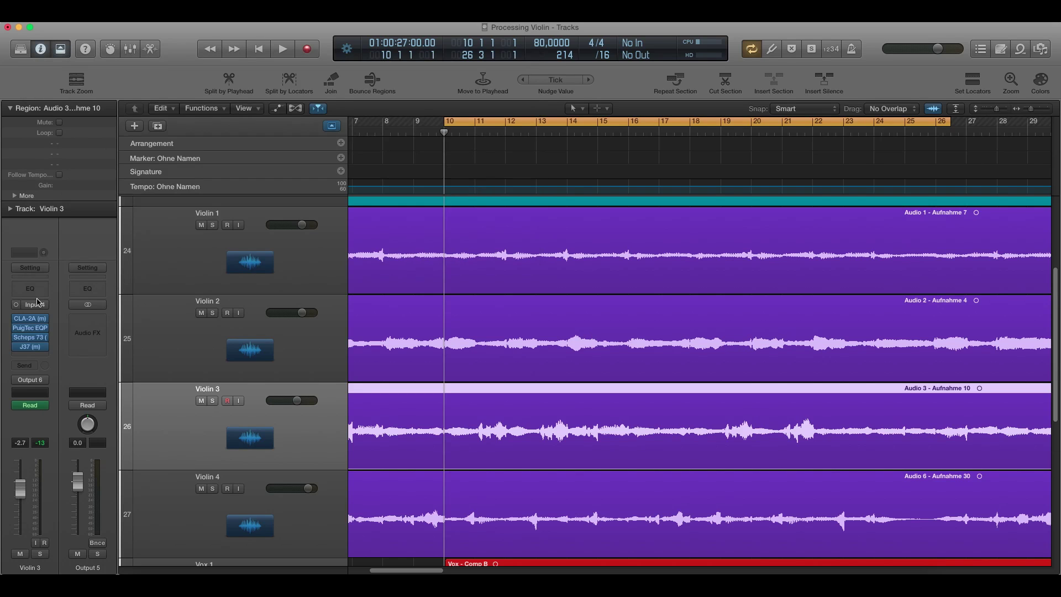
{"action": "left_click", "coordinate": [30, 339]}
{"action": "left_click", "coordinate": [195, 305]}
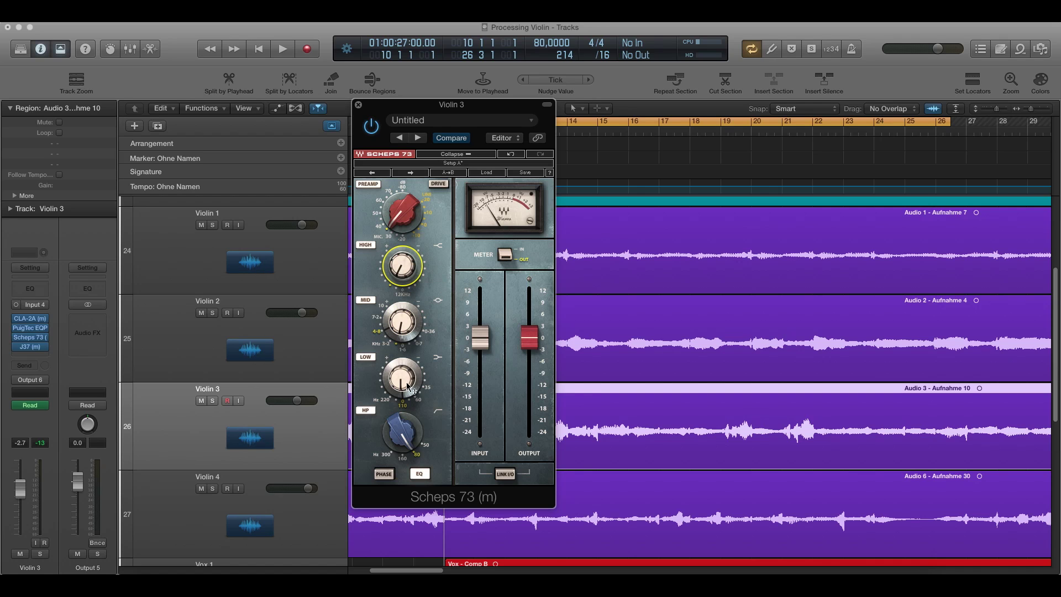
{"action": "left_click", "coordinate": [359, 105]}
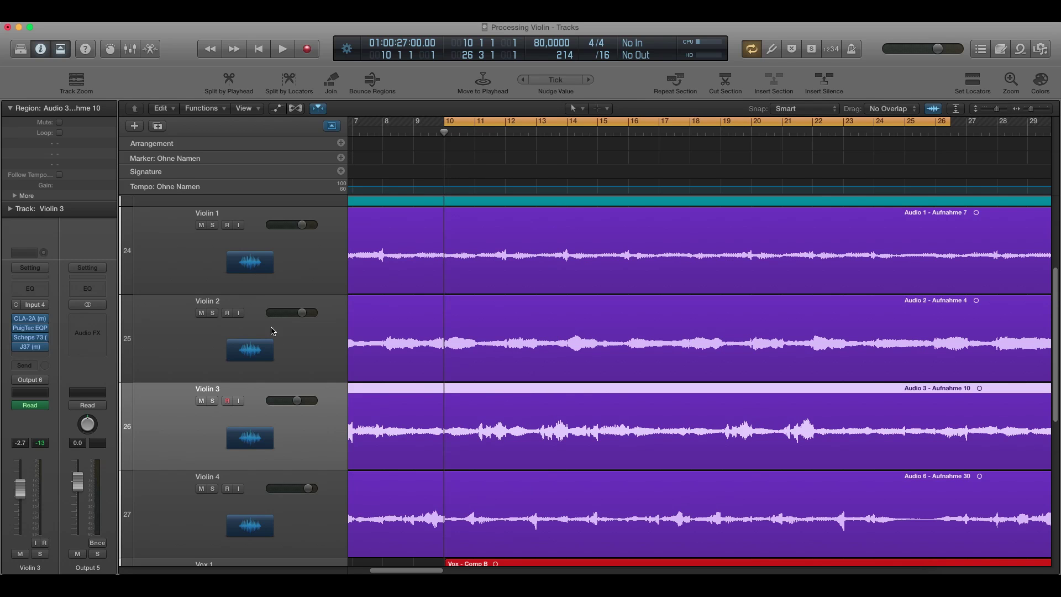
Step: Play the violins from bar 10 with Violin 3's PuigTec EQP1A and Scheps 73 open side by side
{"action": "left_click", "coordinate": [201, 254]}
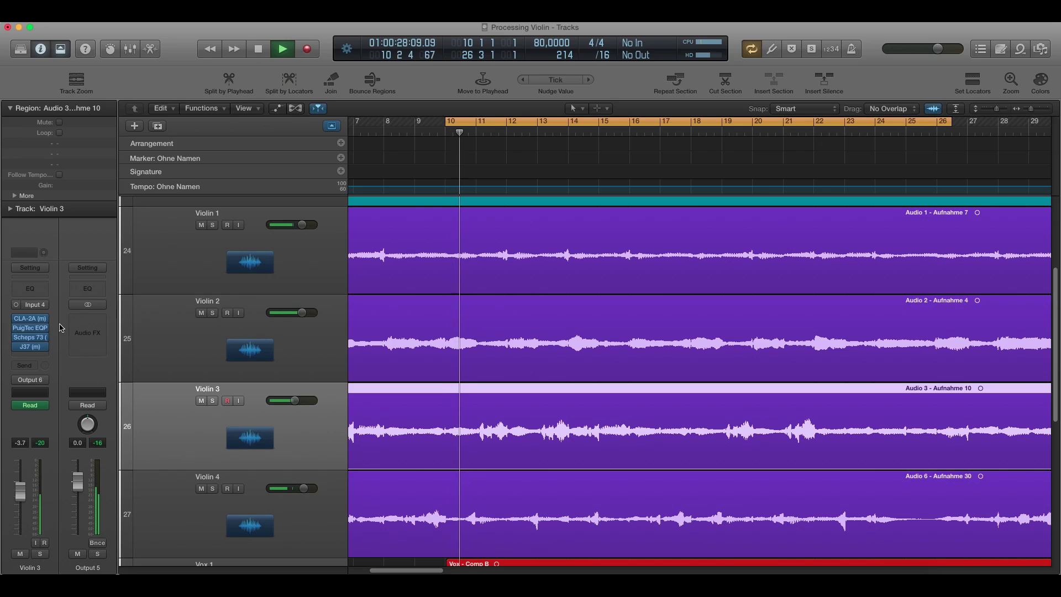
{"action": "left_click", "coordinate": [32, 338]}
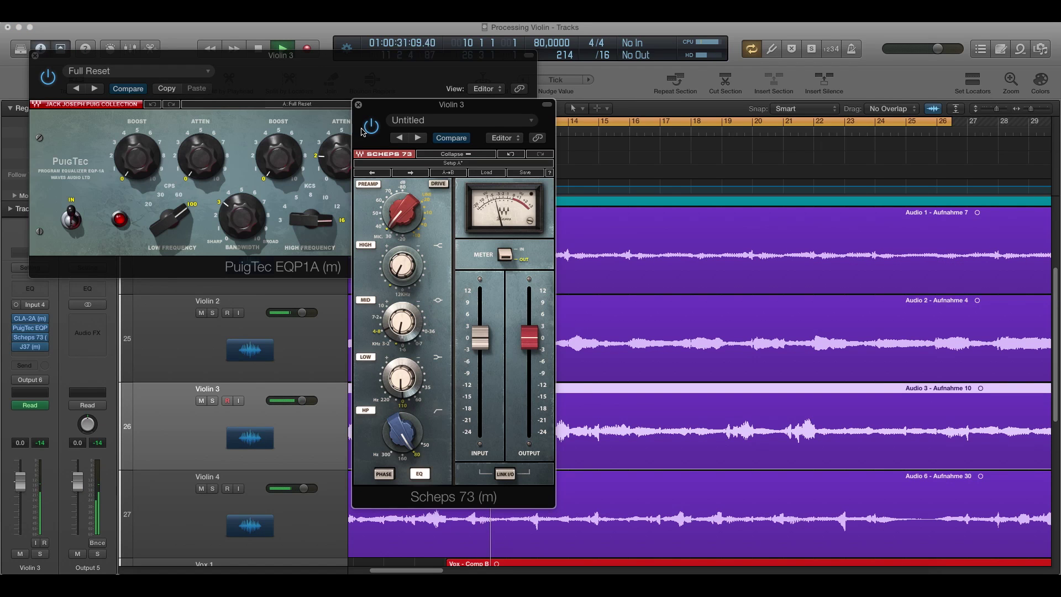
{"action": "left_click_drag", "start_coordinate": [387, 106], "coordinate": [592, 64]}
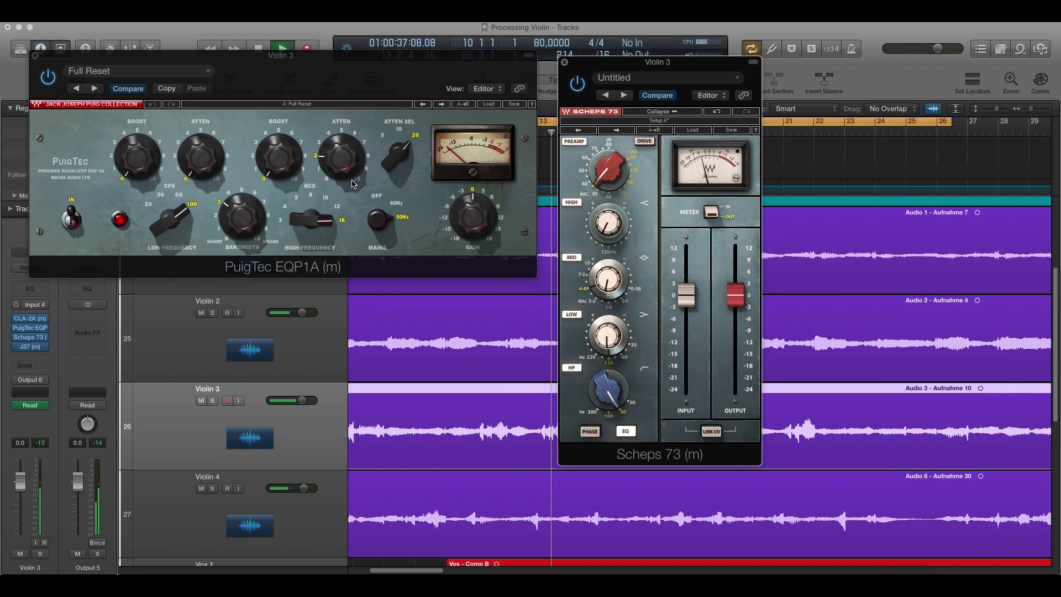
Step: Compare Violin 3's sound during playback by bypassing the PuigTec EQP1A and Scheps 73 and switching both back on
{"action": "left_click", "coordinate": [48, 82]}
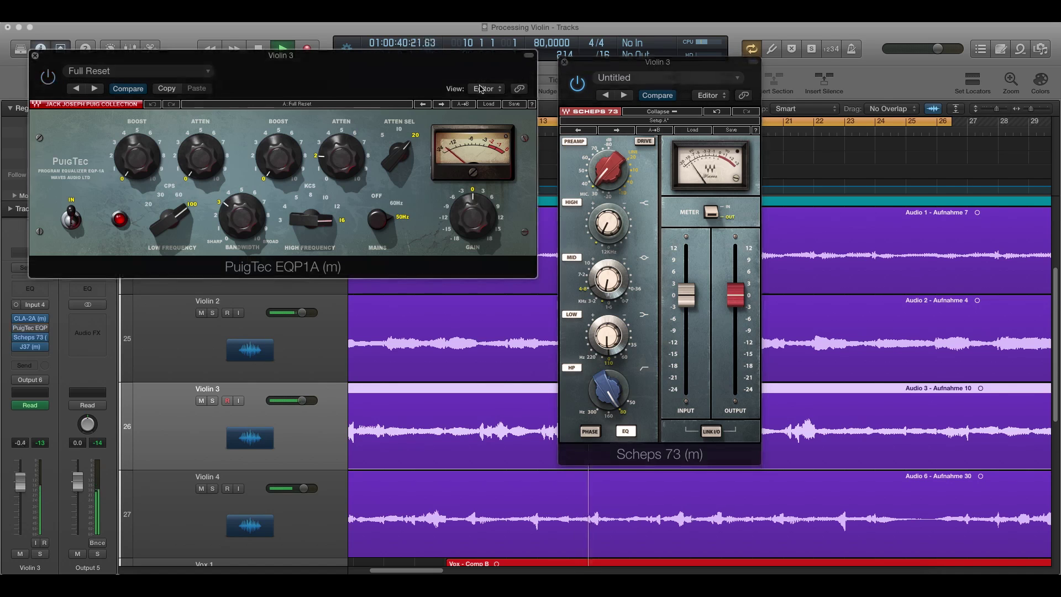
{"action": "left_click", "coordinate": [577, 86]}
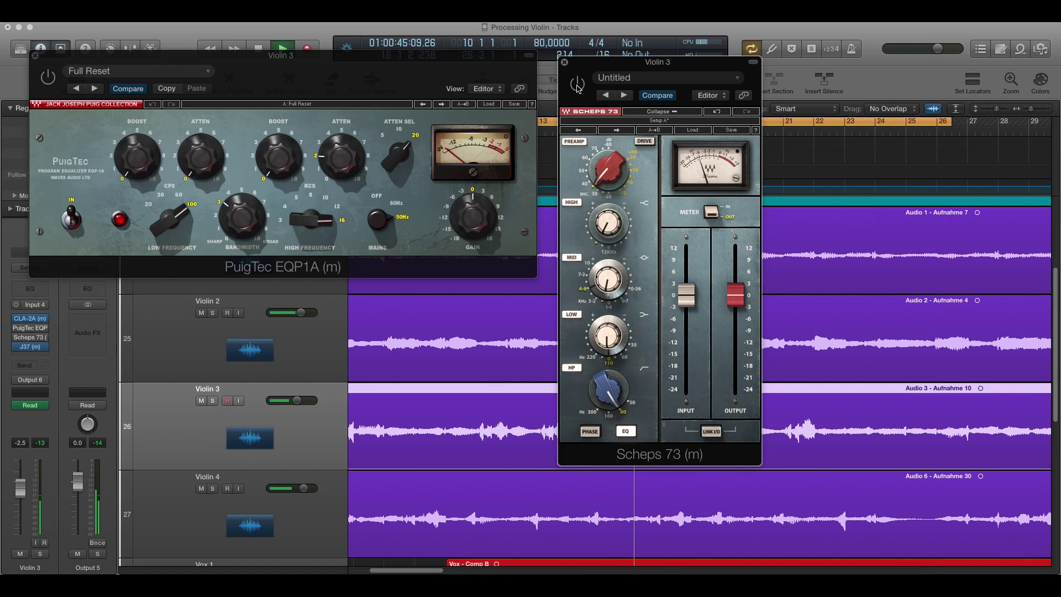
{"action": "left_click", "coordinate": [48, 82]}
{"action": "left_click", "coordinate": [585, 87]}
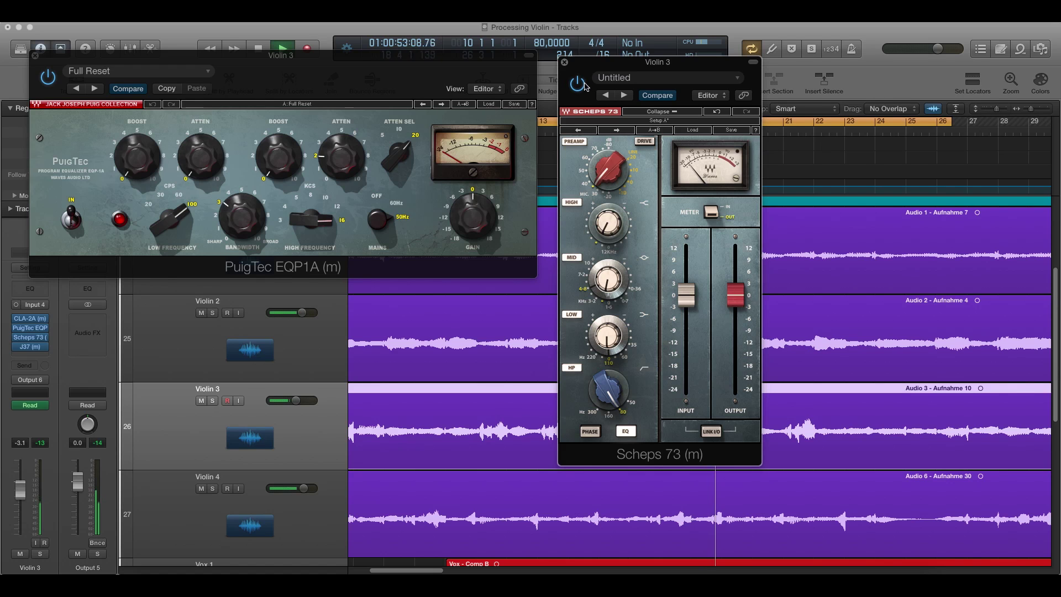
Step: Close Violin 3's two equalizers, stop playback and return the playhead to bar 10
{"action": "left_click", "coordinate": [564, 62]}
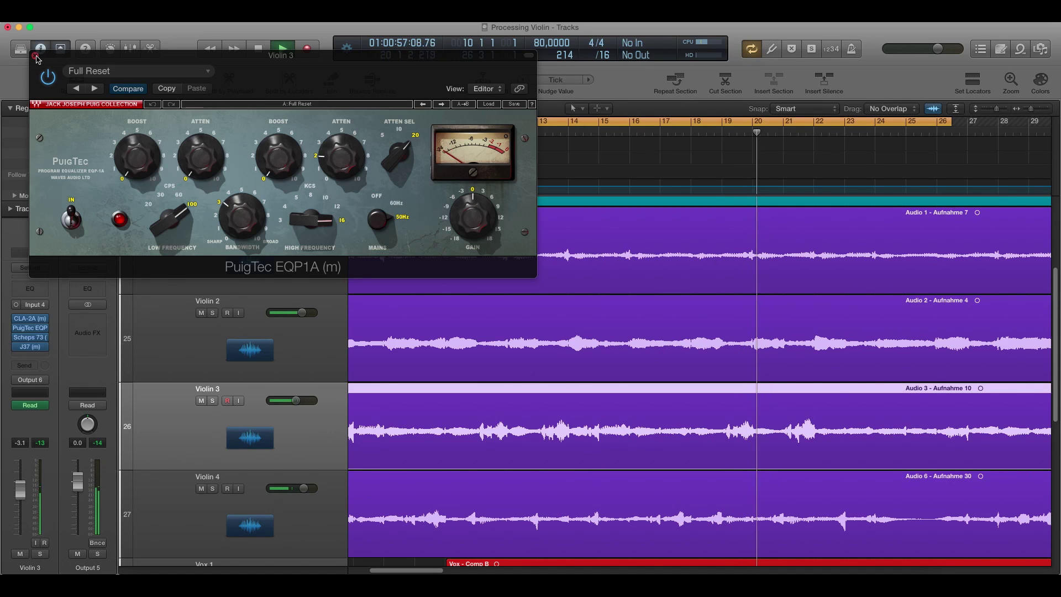
{"action": "left_click", "coordinate": [35, 56]}
{"action": "key", "text": "space"}
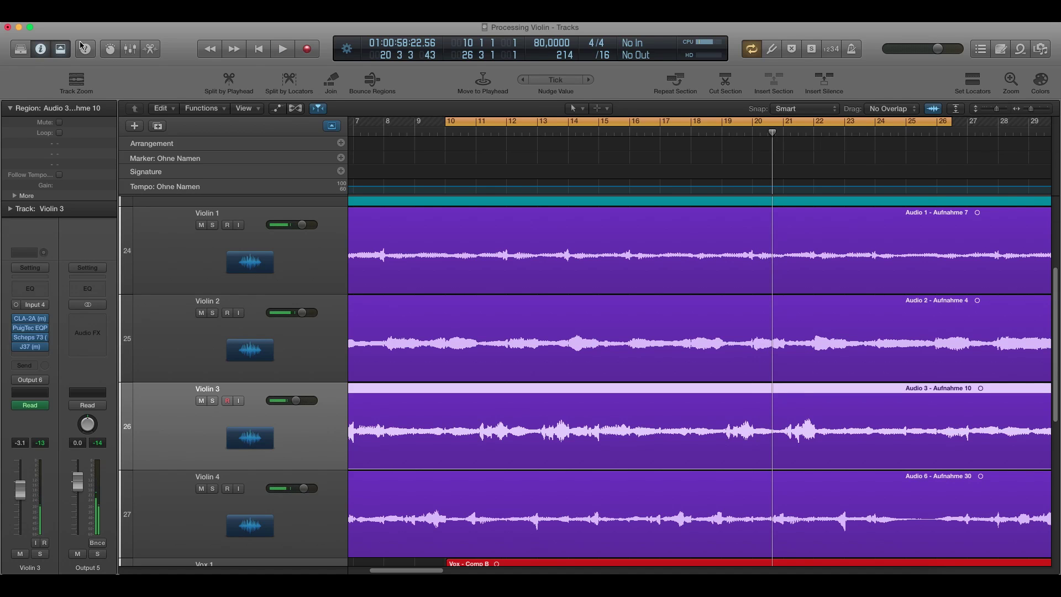
{"action": "left_click", "coordinate": [259, 50]}
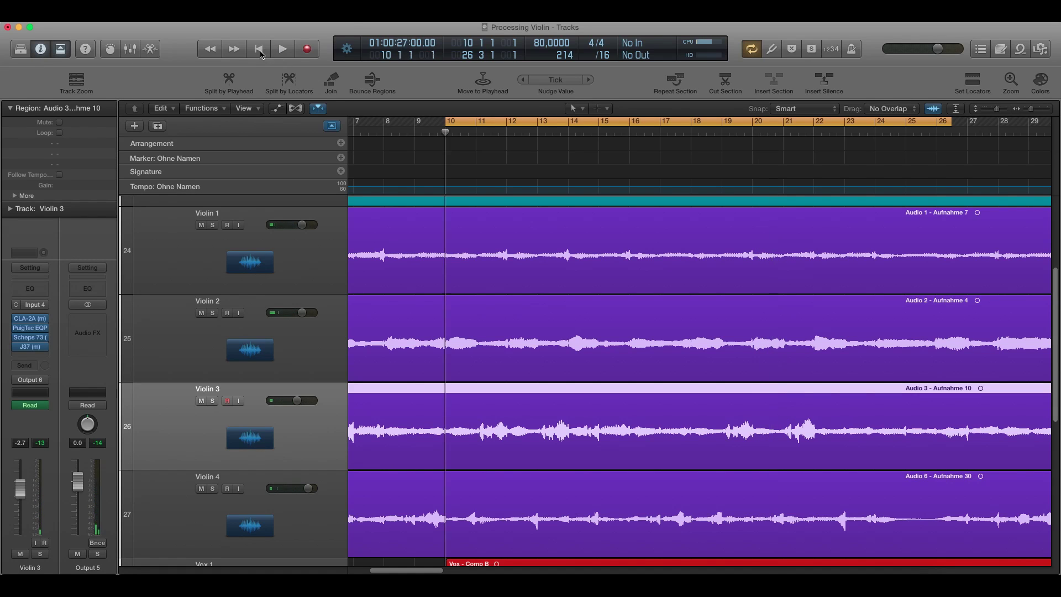
Step: Open Violin 3's J37 tape plug-in and examine its saturation control while the violins play
{"action": "left_click", "coordinate": [31, 347]}
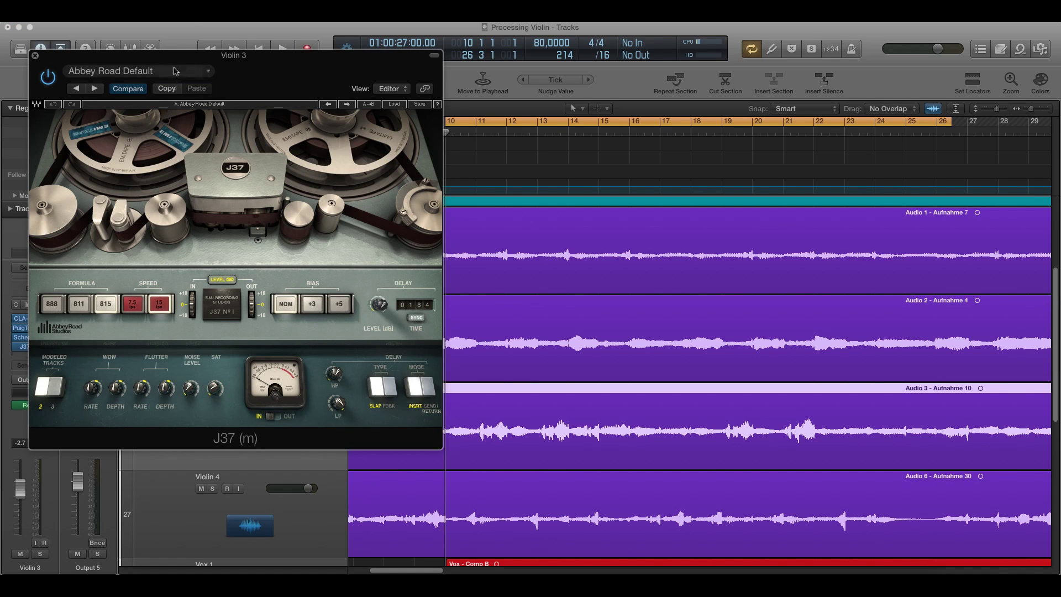
{"action": "left_click_drag", "start_coordinate": [177, 61], "coordinate": [268, 121]}
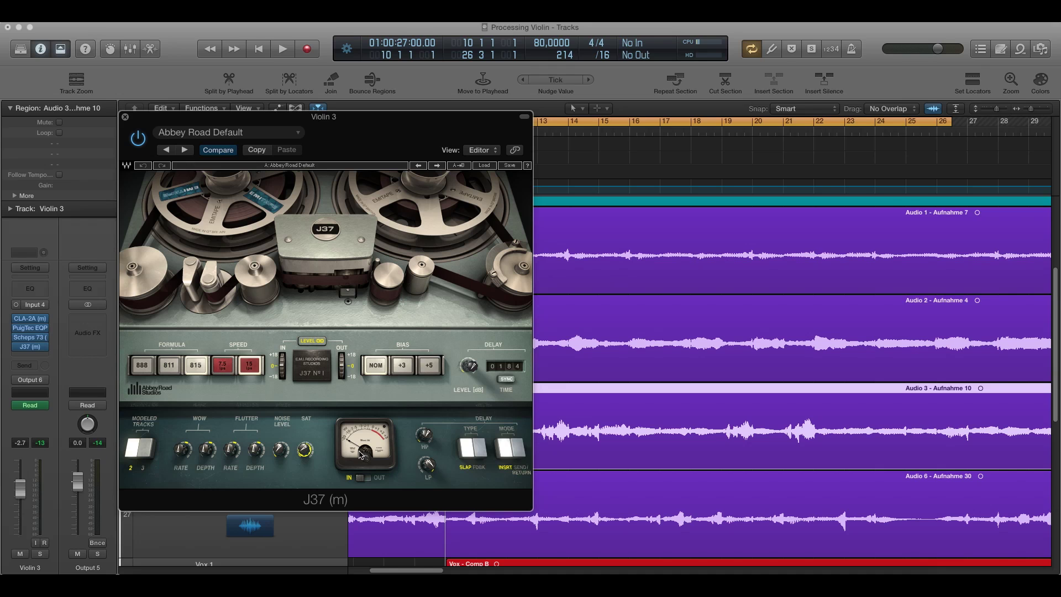
{"action": "key", "text": "space"}
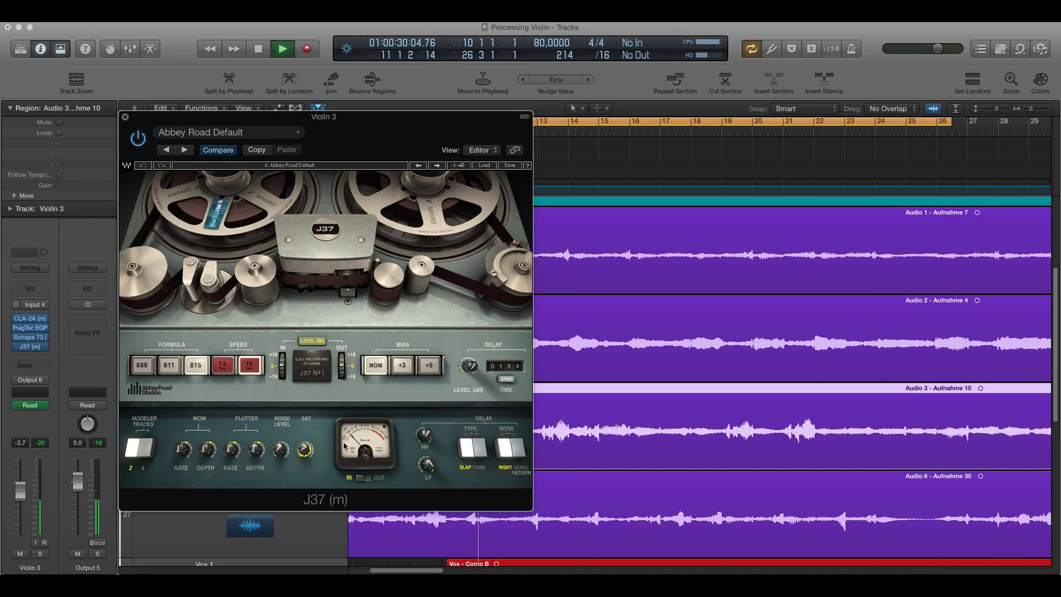
{"action": "left_click_drag", "start_coordinate": [300, 456], "coordinate": [300, 457]}
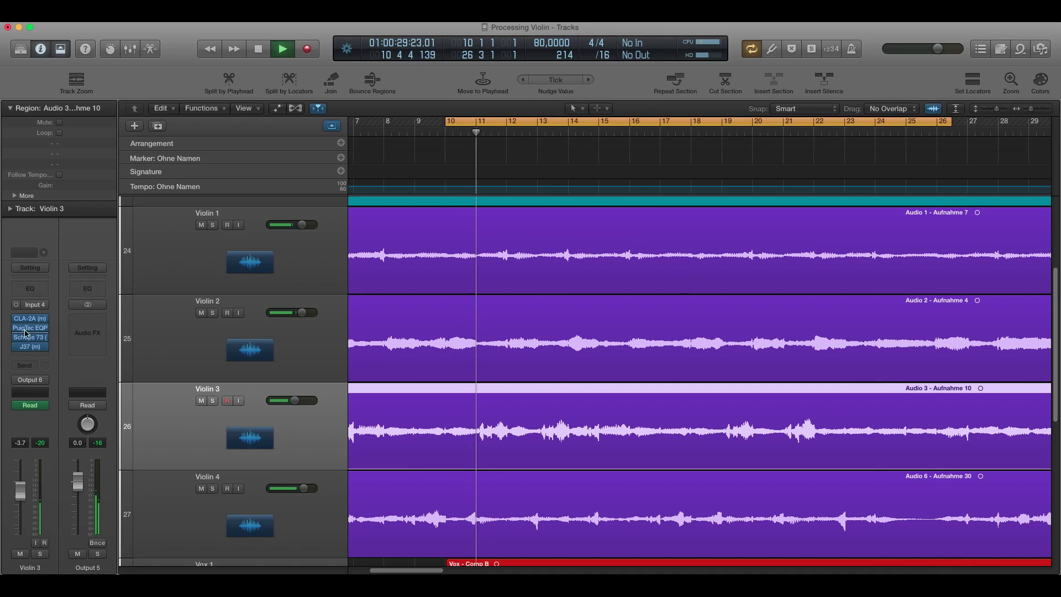
Step: Bypass the PuigTec EQP1A and Scheps 73 on each violin track from Violin 1 to Violin 4 during playback
{"action": "left_click", "coordinate": [175, 273]}
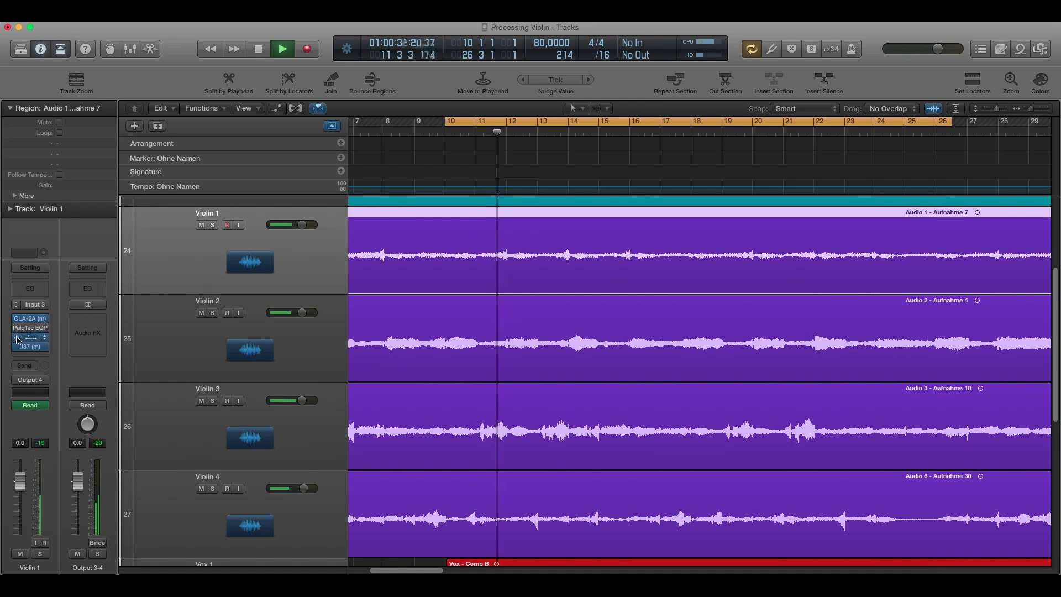
{"action": "key", "text": "Down"}
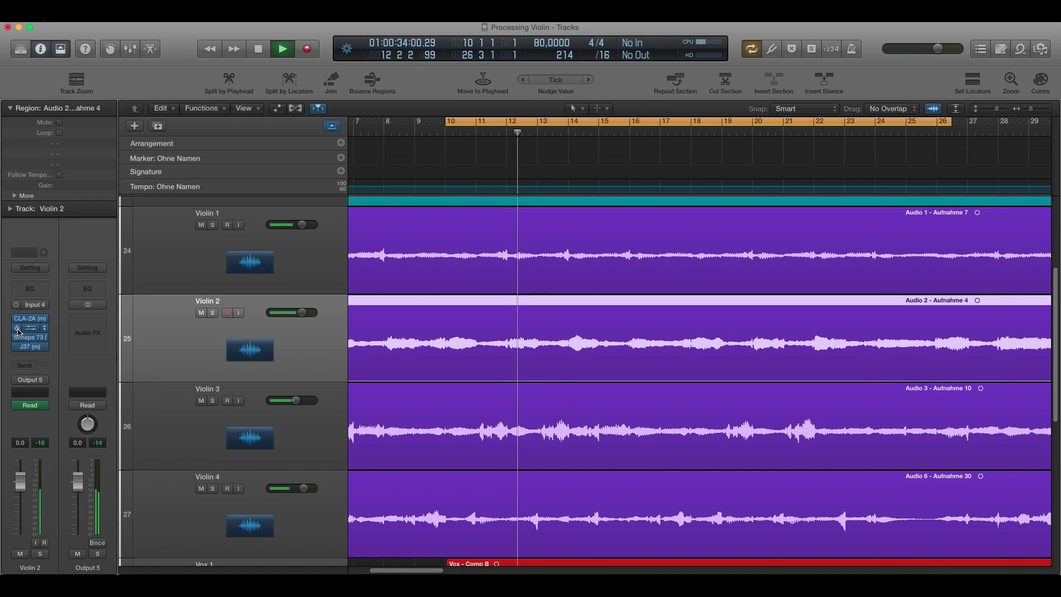
{"action": "key", "text": "Down"}
{"action": "key", "text": "Down"}
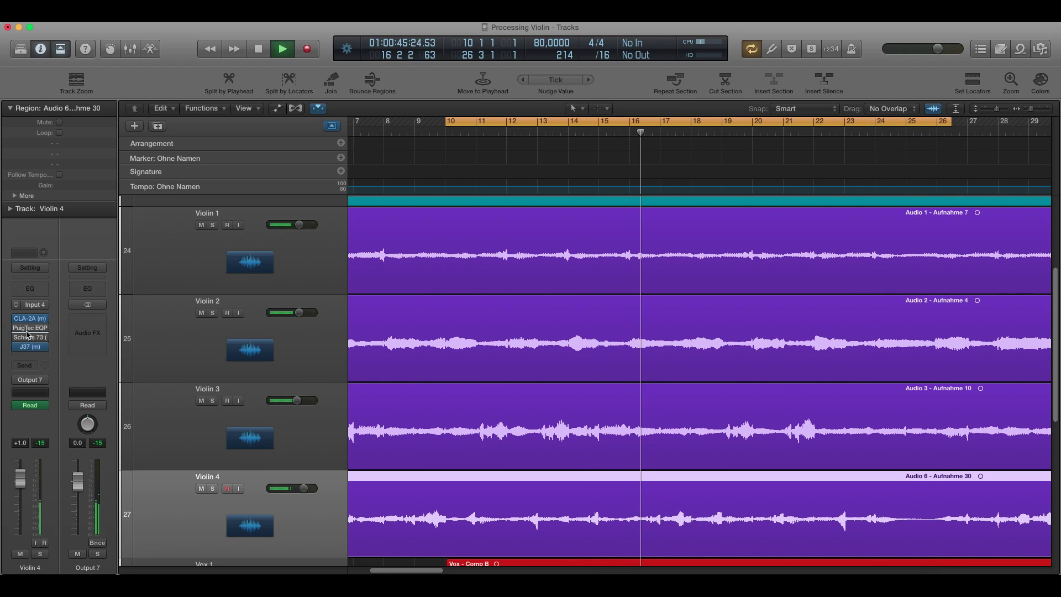
{"action": "mouse_move", "coordinate": [33, 338]}
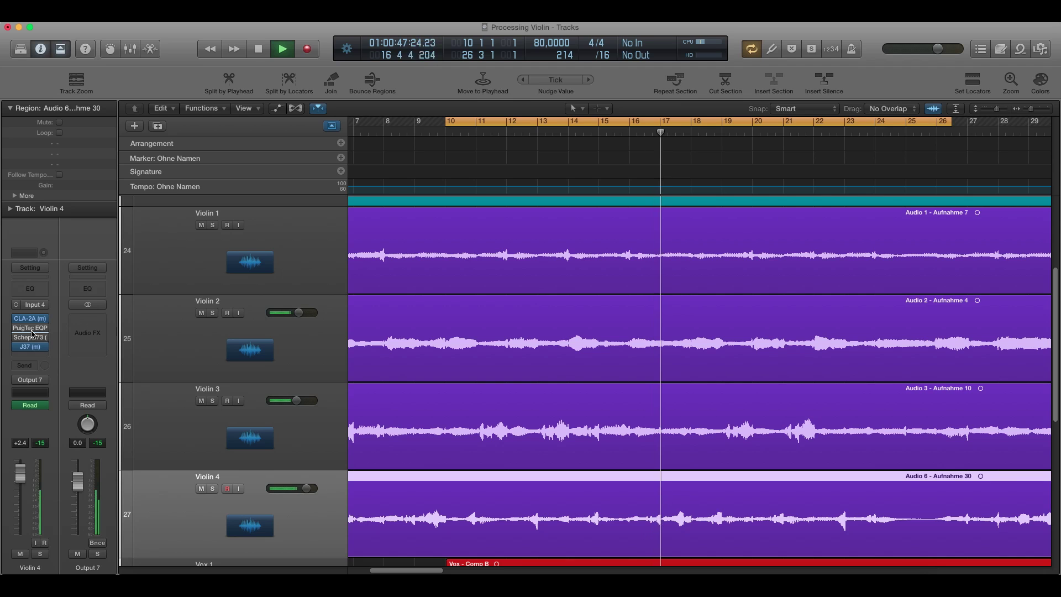